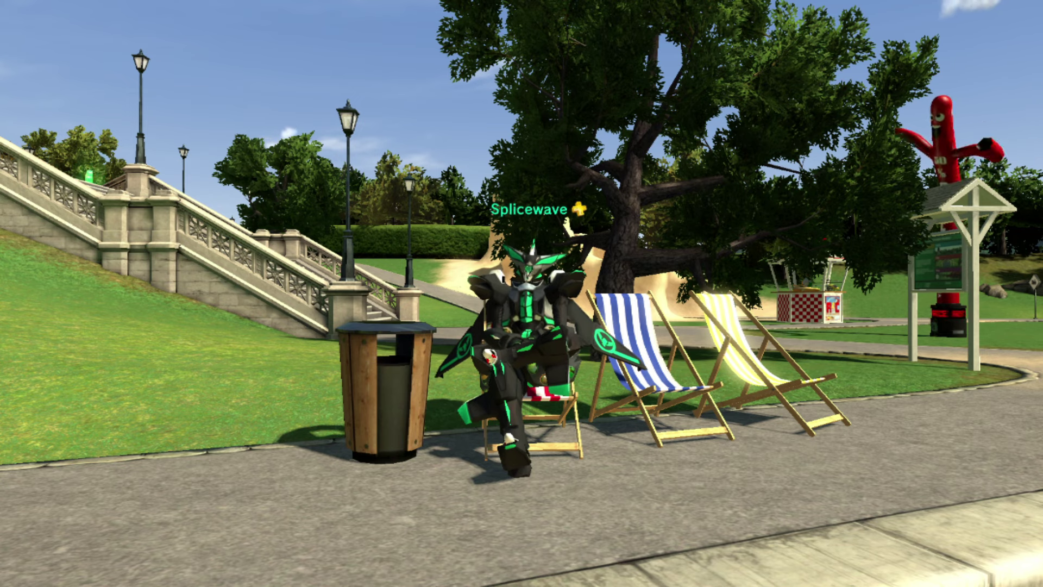
Leave PlayStation Home and show the Windows desktop with Win+D
{"action": "key", "text": "super+d"}
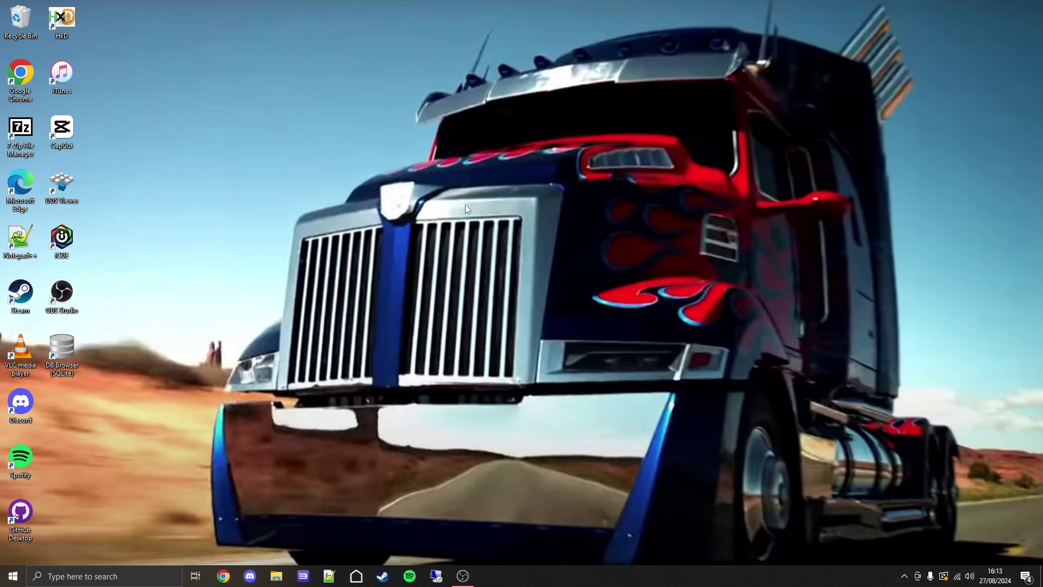
Download HHQ_ONLINE_PC_RESIZED_LOGO.pkg from the pasted MEGA link in the browser, then close it
{"action": "left_click", "coordinate": [223, 578]}
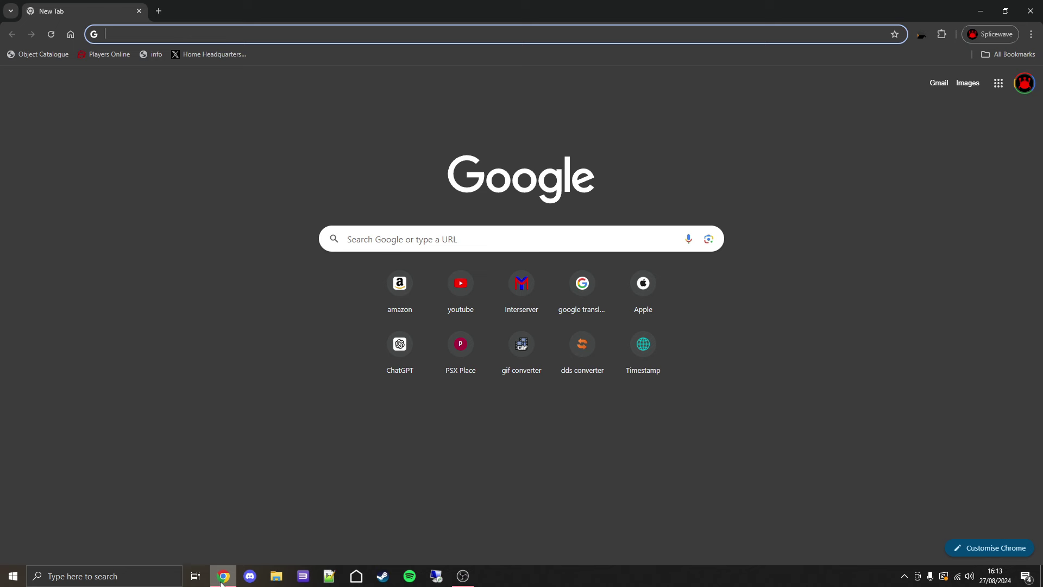
{"action": "key", "text": "Return"}
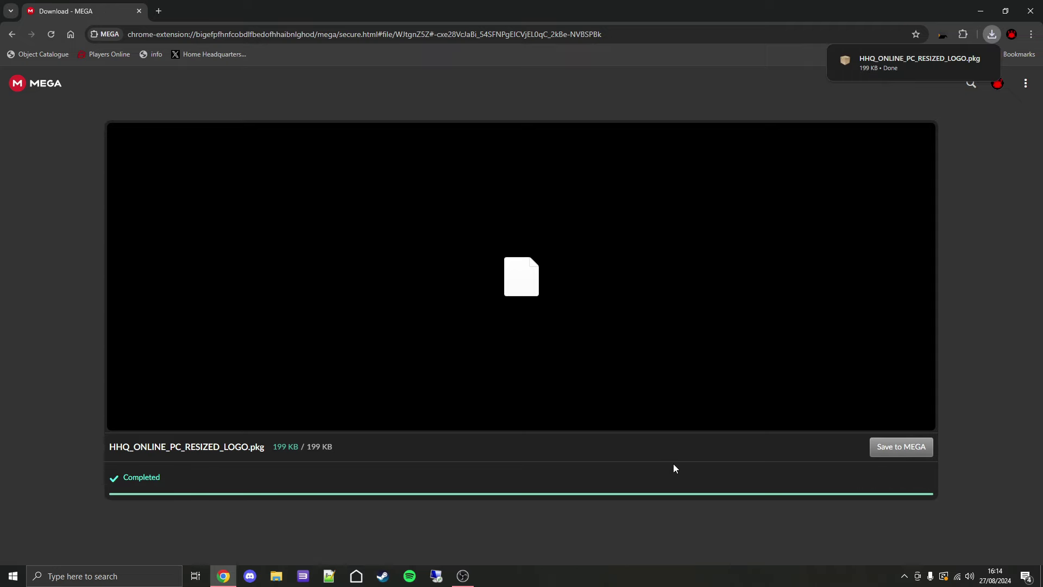
{"action": "left_click", "coordinate": [1034, 5]}
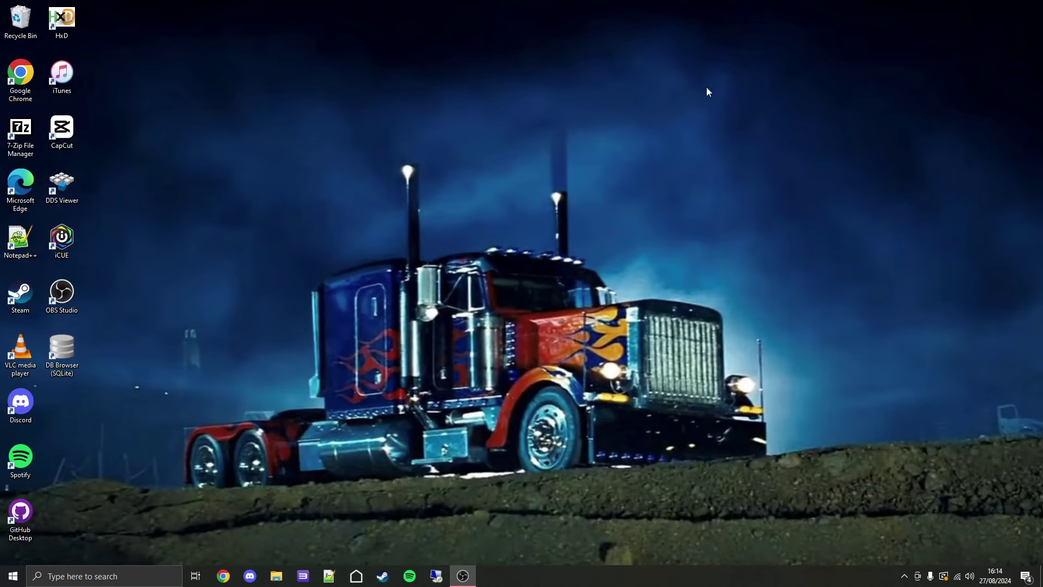
Install HHQ_ONLINE_PC_RESIZED_LOGO.pkg from Downloads in RPCS3 as the PlayStation Home update
{"action": "left_click", "coordinate": [304, 575]}
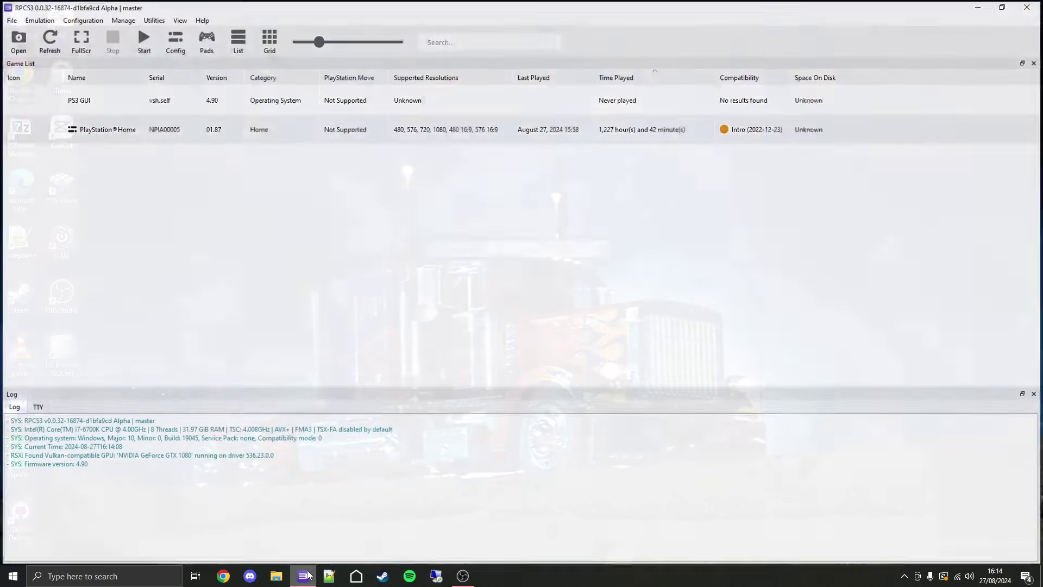
{"action": "left_click", "coordinate": [11, 20]}
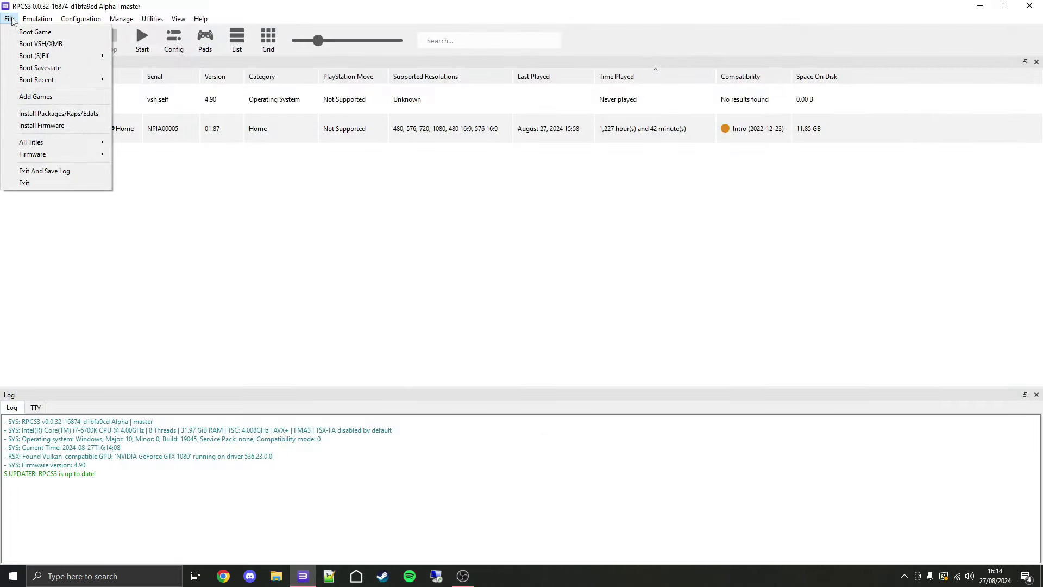
{"action": "left_click", "coordinate": [19, 113]}
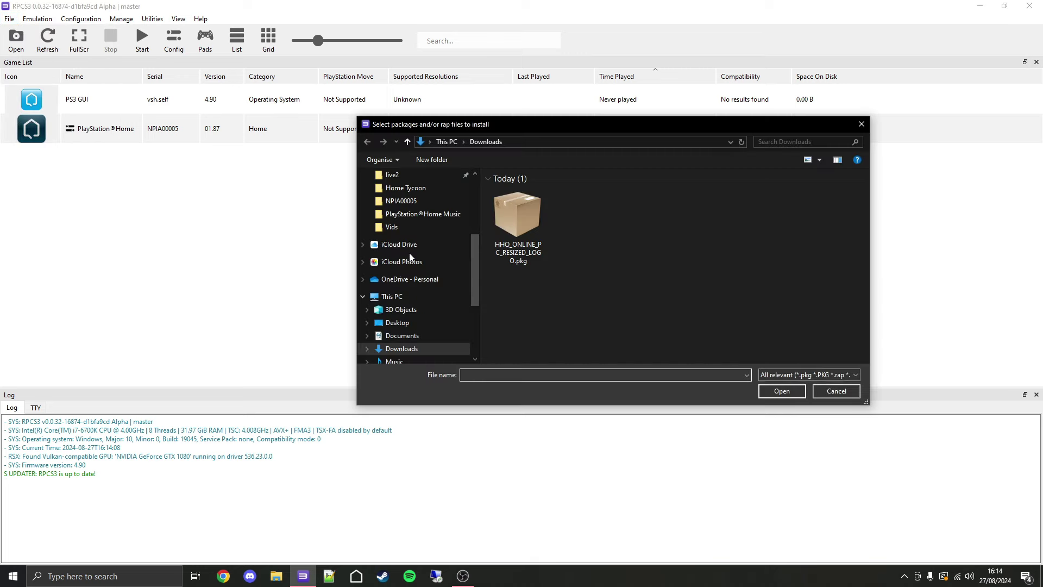
{"action": "scroll", "coordinate": [402, 244], "scroll_direction": "up", "scroll_amount": 4}
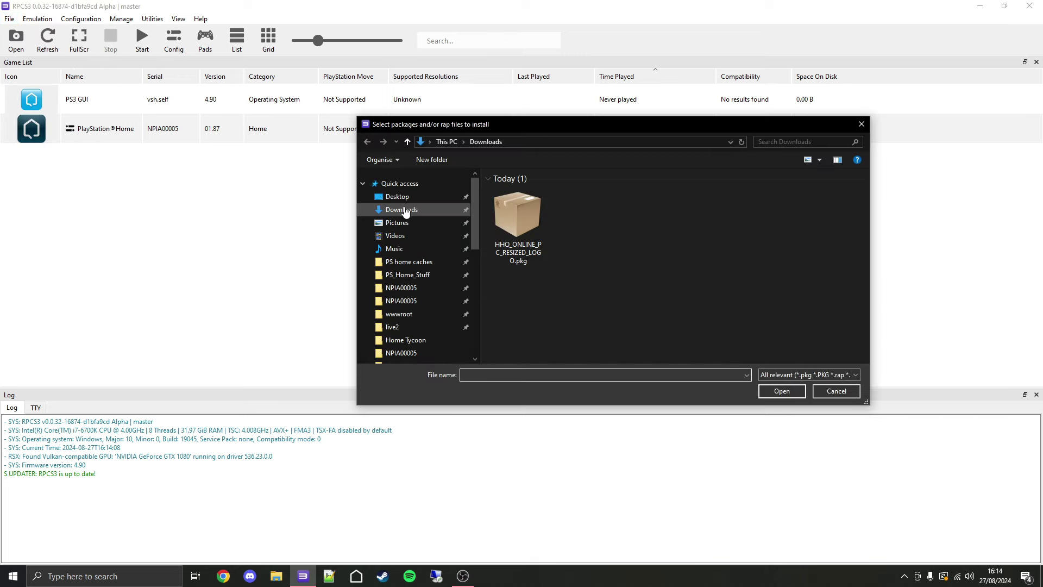
{"action": "double_click", "coordinate": [523, 219]}
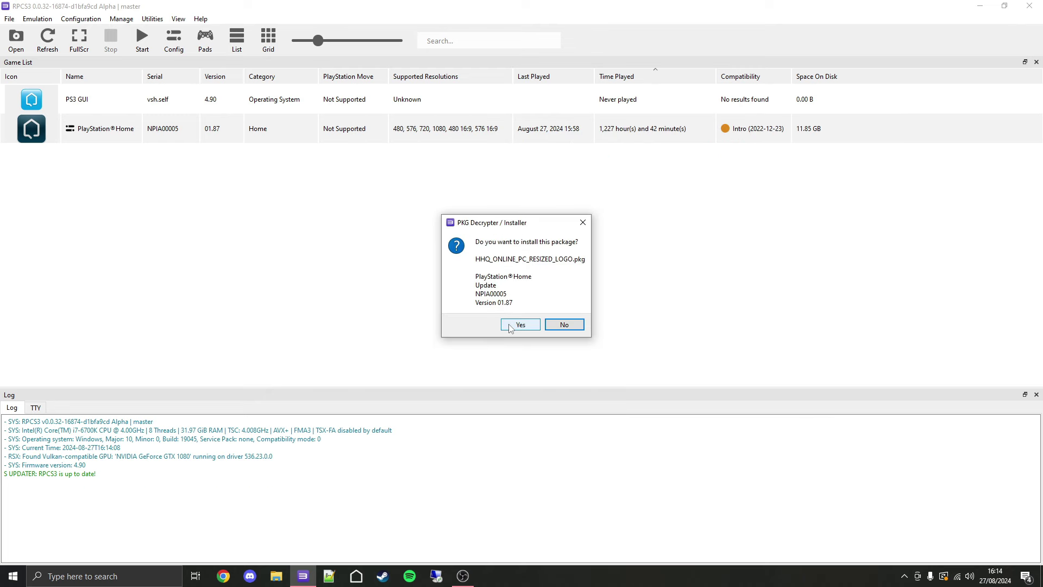
{"action": "left_click", "coordinate": [510, 326]}
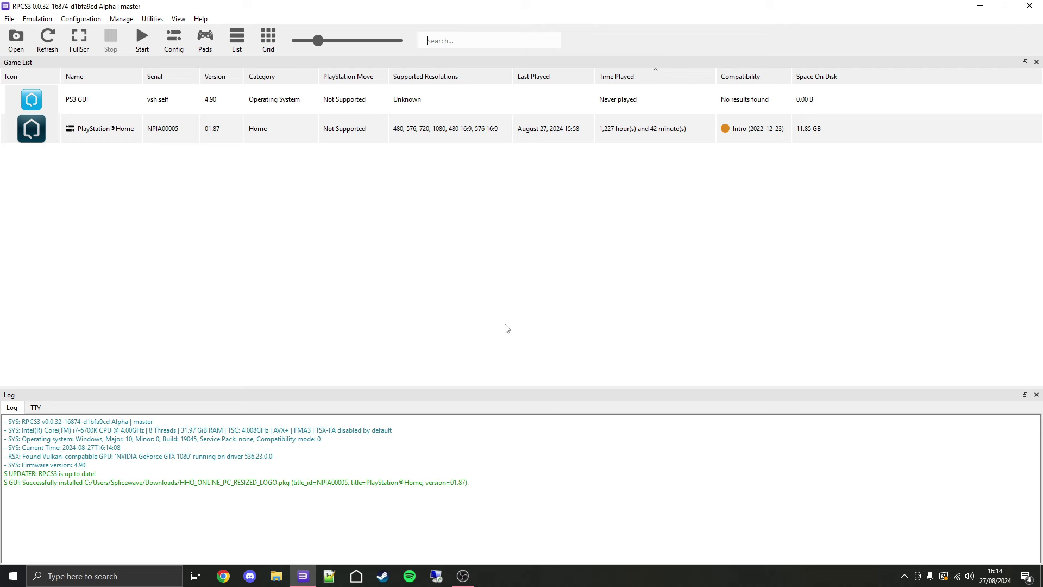
Close RPCS3 and start adding a non-Steam game from Steam's library
{"action": "left_click", "coordinate": [1031, 5]}
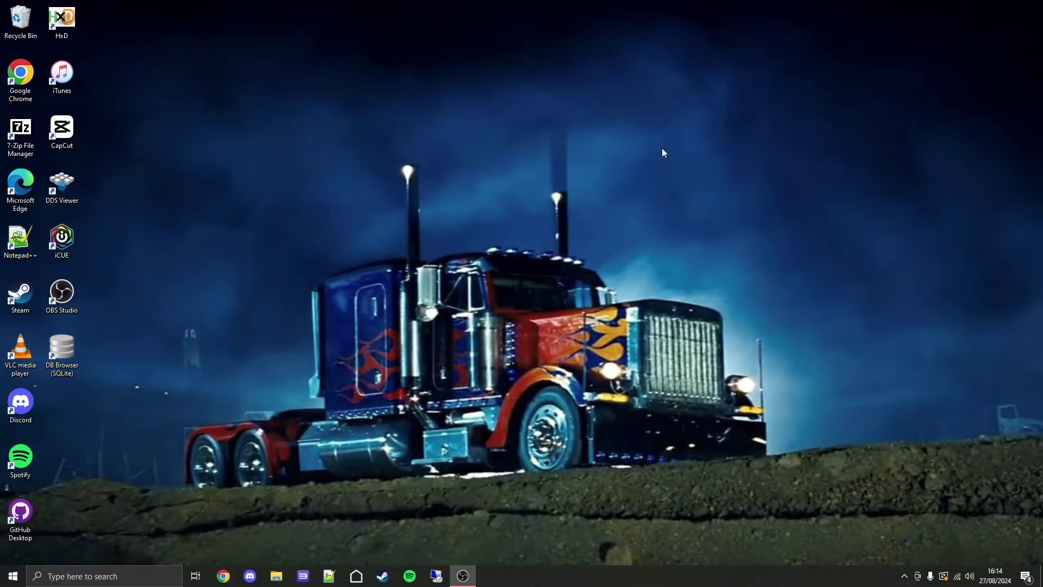
{"action": "left_click", "coordinate": [383, 576]}
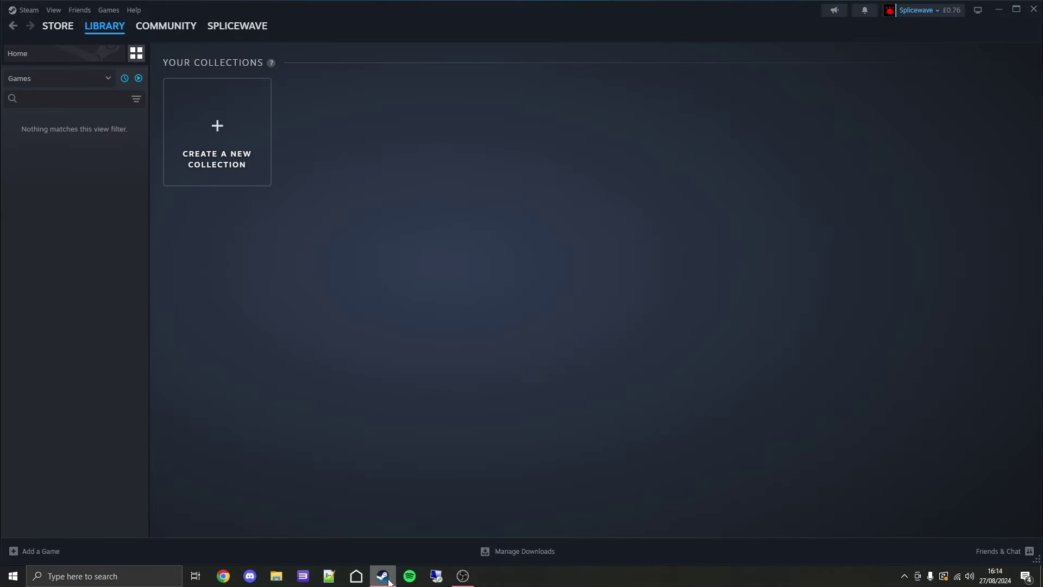
{"action": "left_click", "coordinate": [40, 549]}
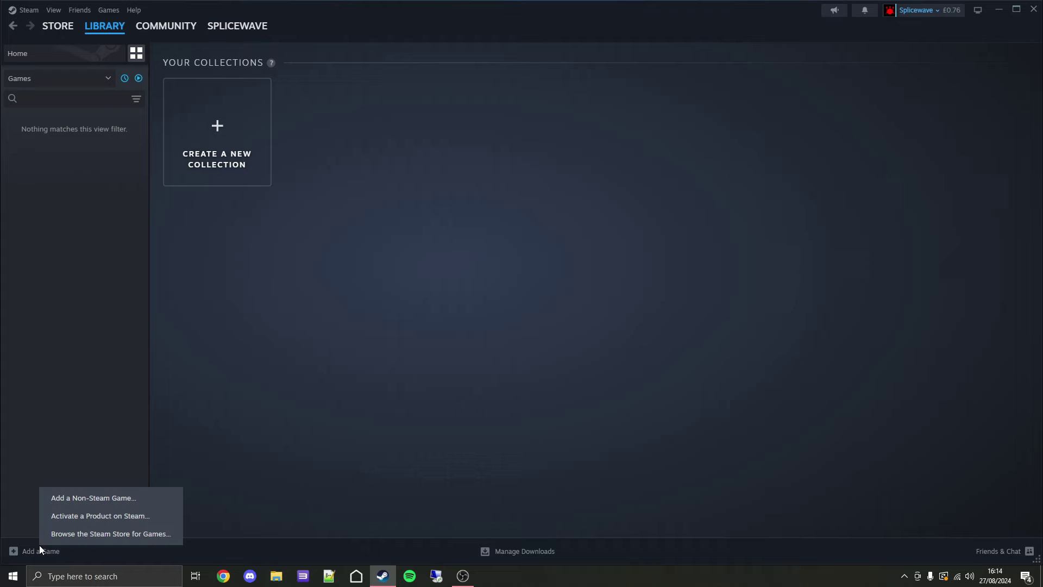
{"action": "left_click", "coordinate": [90, 499]}
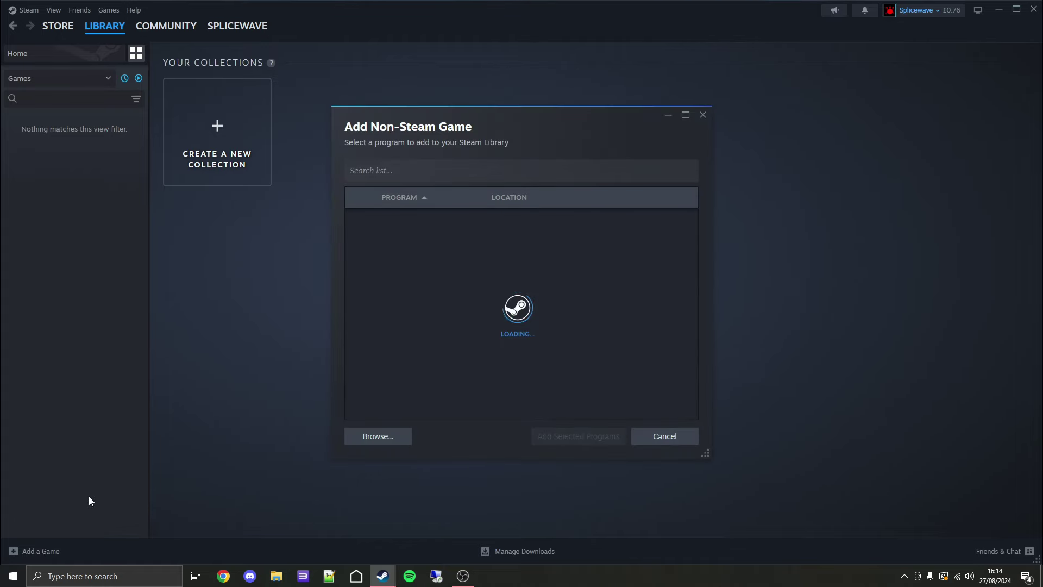
{"action": "left_click", "coordinate": [379, 437]}
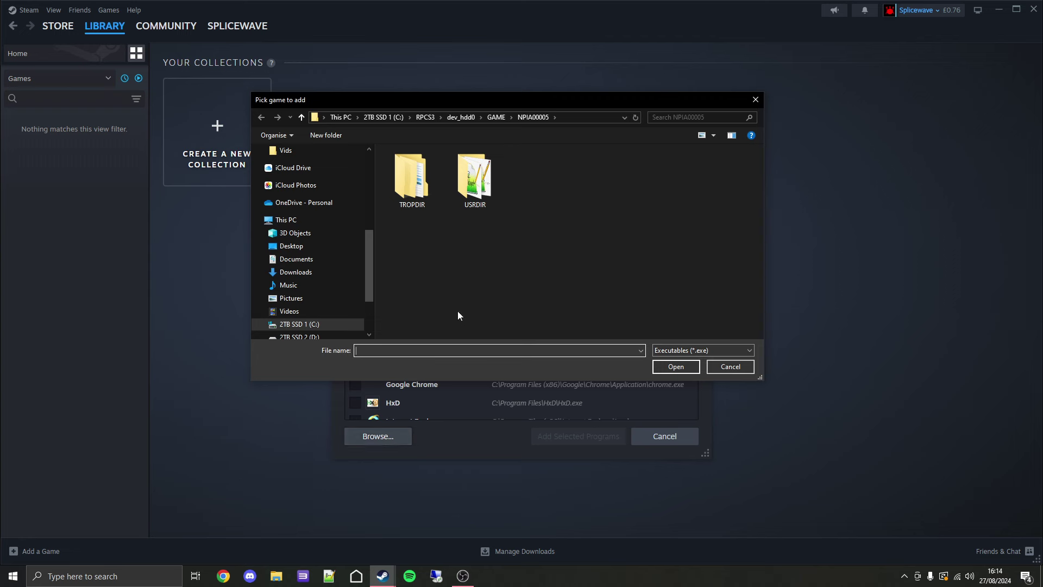
Select C:\RPCS3\rpcs3.exe and add it to the Steam library
{"action": "left_click", "coordinate": [305, 326]}
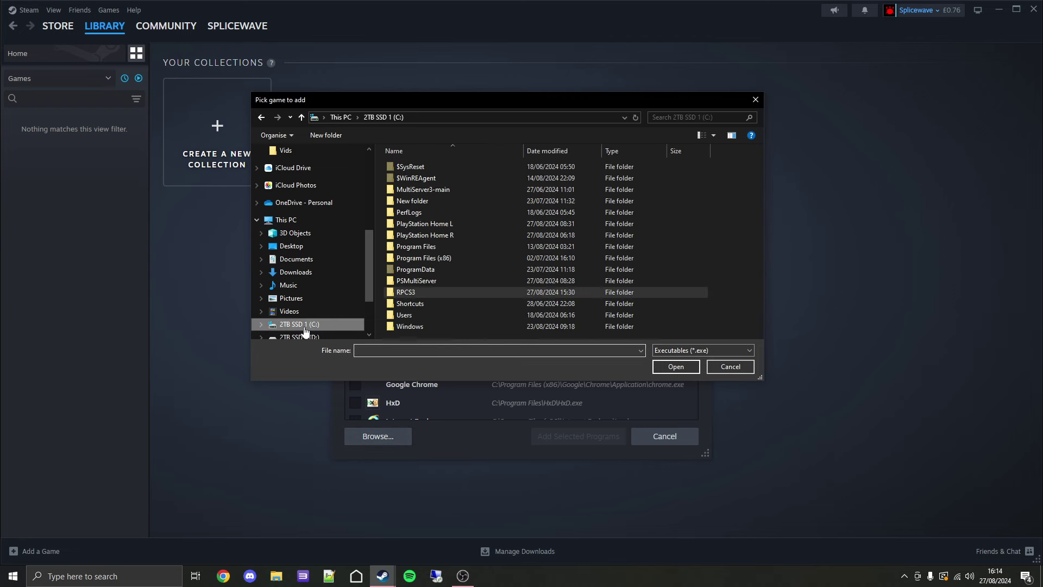
{"action": "double_click", "coordinate": [415, 294]}
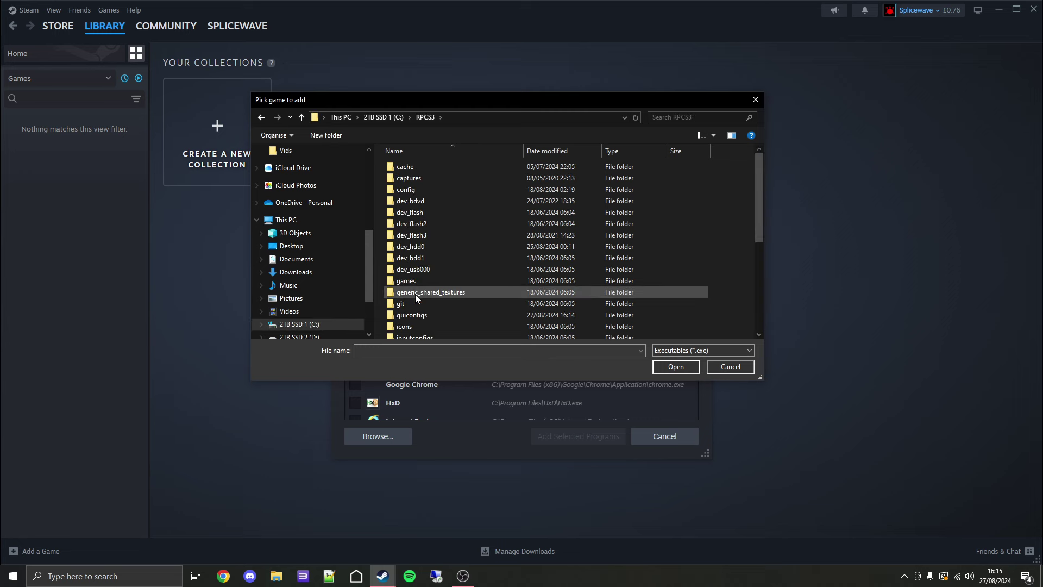
{"action": "scroll", "coordinate": [415, 295], "scroll_direction": "down", "scroll_amount": 5}
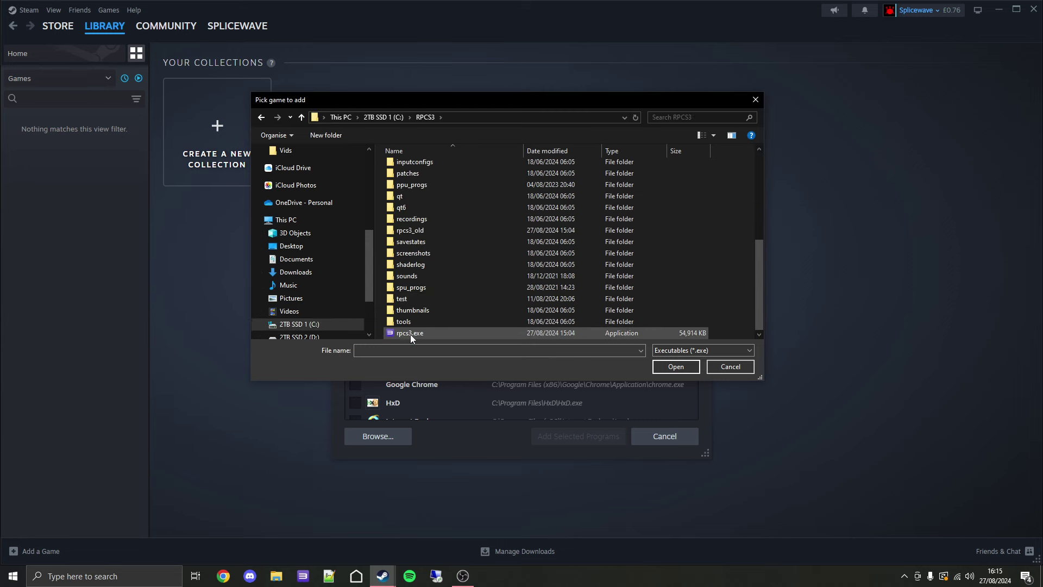
{"action": "double_click", "coordinate": [410, 333]}
{"action": "scroll", "coordinate": [380, 348], "scroll_direction": "down", "scroll_amount": 5}
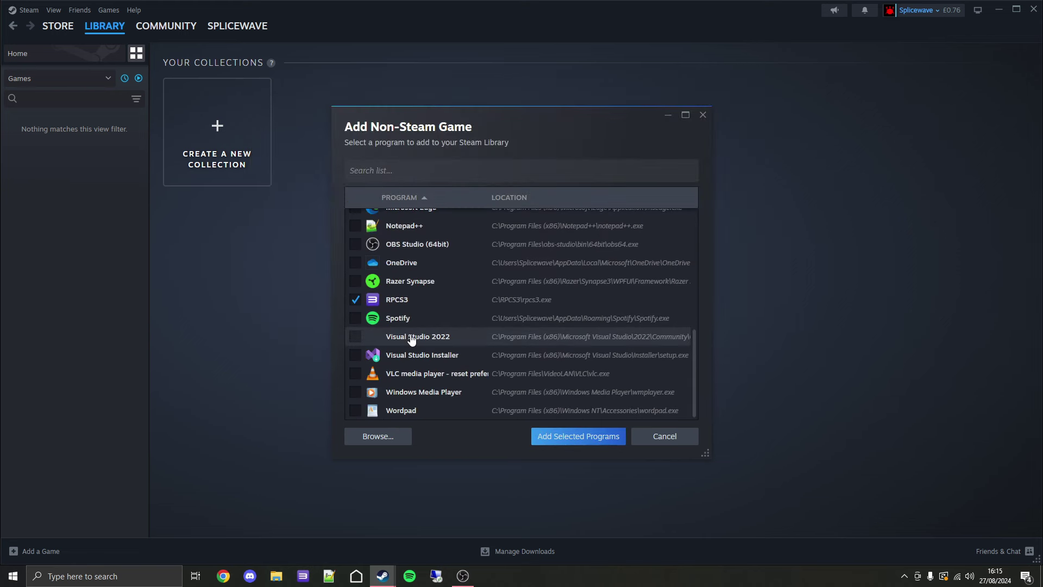
{"action": "left_click", "coordinate": [570, 438]}
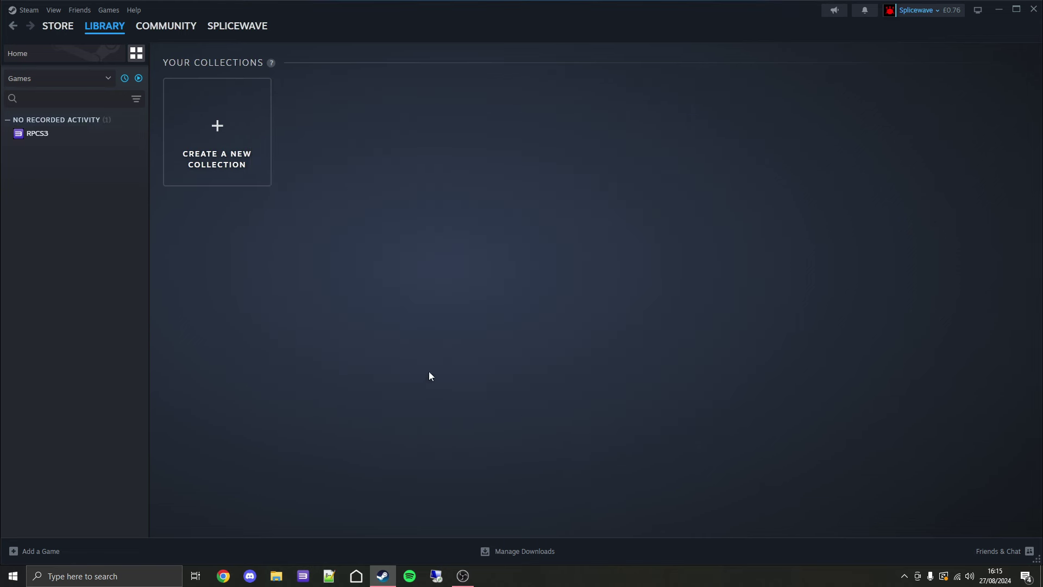
Set the RPCS3 shortcut's launch options to --no-gui "%RPCS3_GAMEID%:NPIA00005"
{"action": "left_click", "coordinate": [56, 135]}
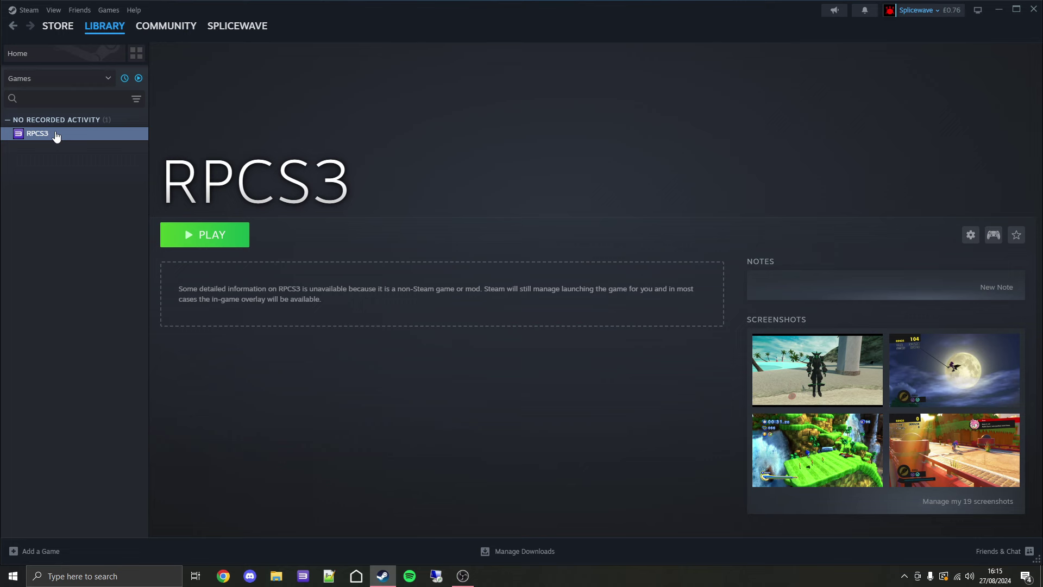
{"action": "right_click", "coordinate": [56, 136]}
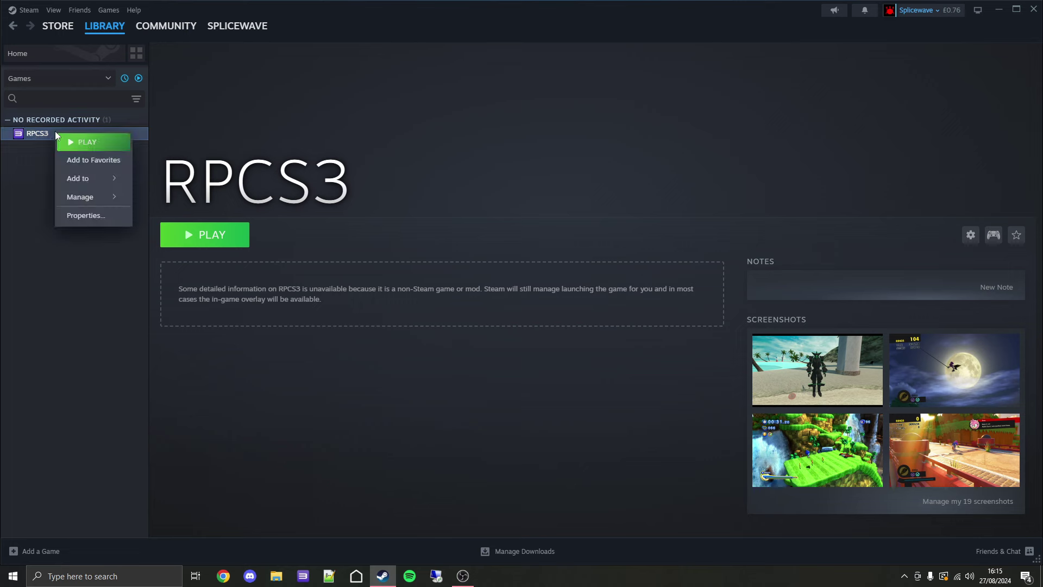
{"action": "left_click", "coordinate": [99, 216]}
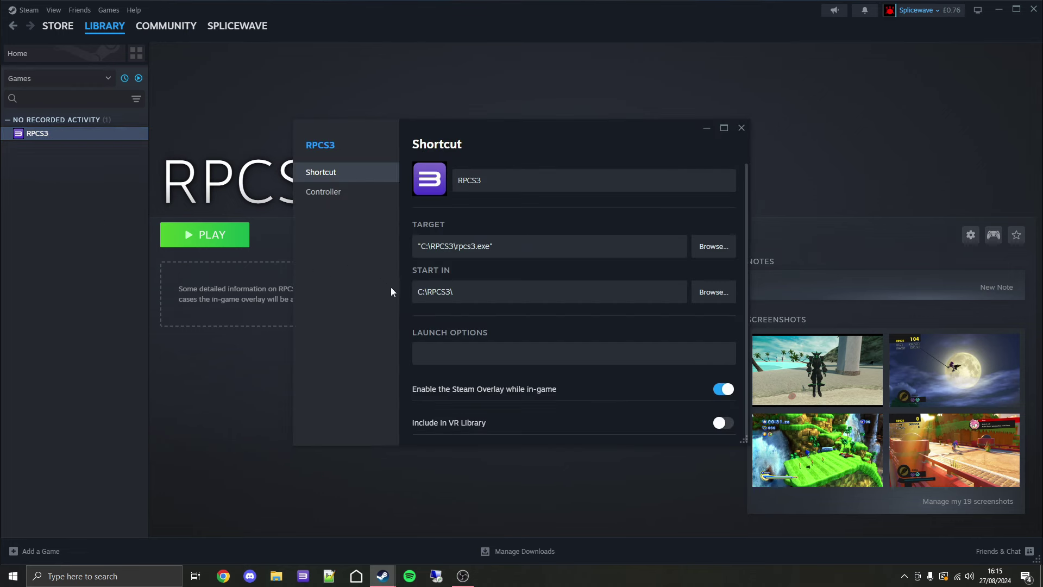
{"action": "left_click", "coordinate": [449, 349]}
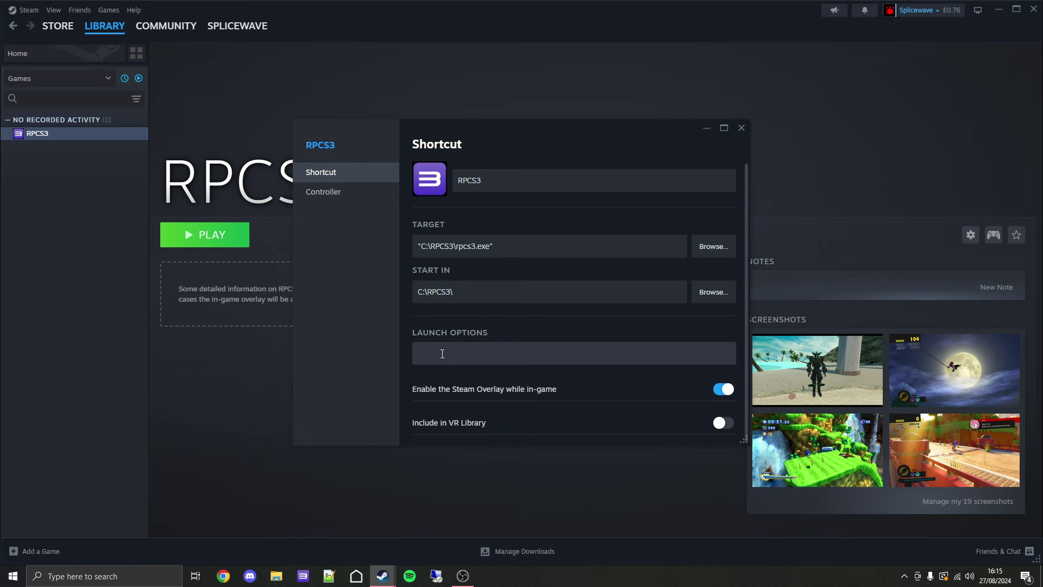
{"action": "type", "text": "--no-gui \"%RPCS3_GAMEID%:NPIA00005\""}
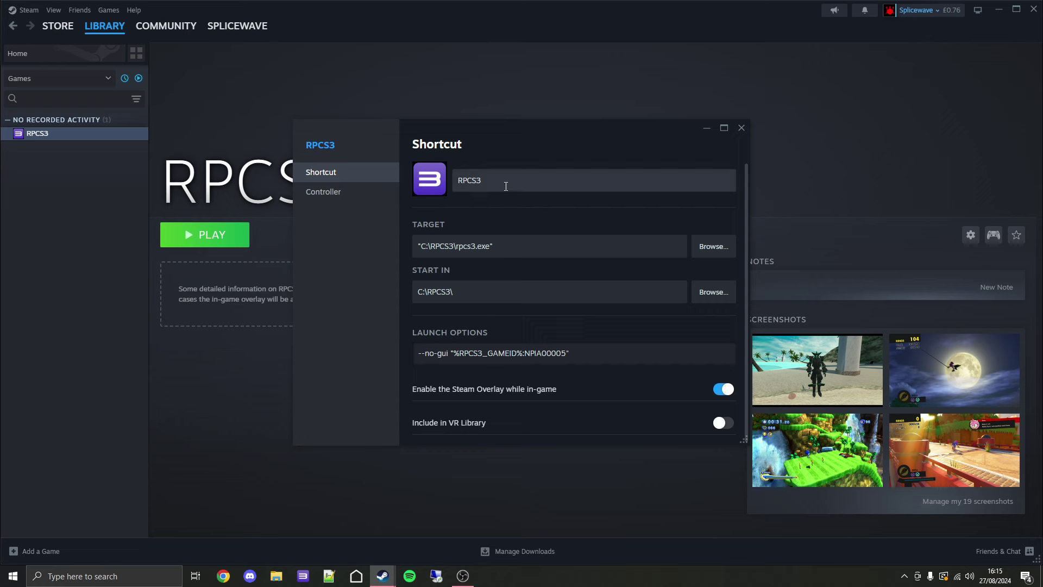
Rename the shortcut from RPCS3 to PlayStation Home
{"action": "left_click_drag", "start_coordinate": [496, 185], "coordinate": [466, 175]}
{"action": "key", "text": "BackSpace"}
{"action": "type", "text": "Pla"}
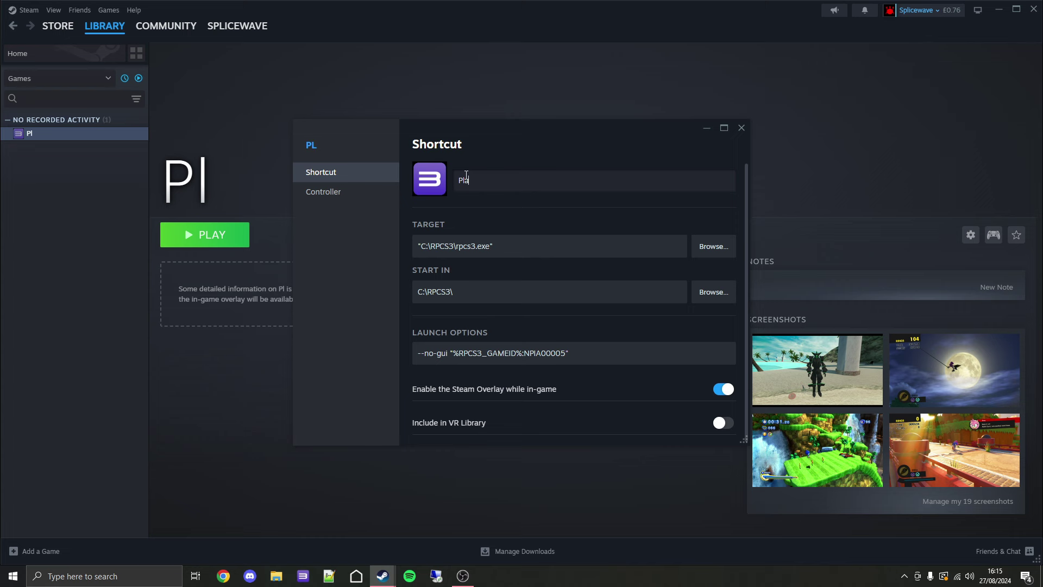
{"action": "type", "text": "yStation"}
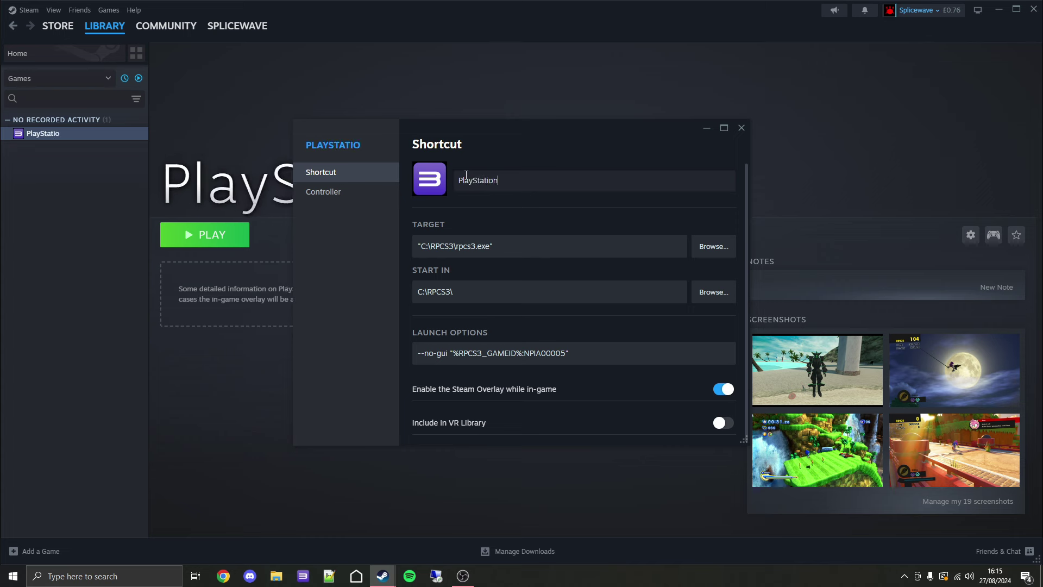
{"action": "type", "text": " Home"}
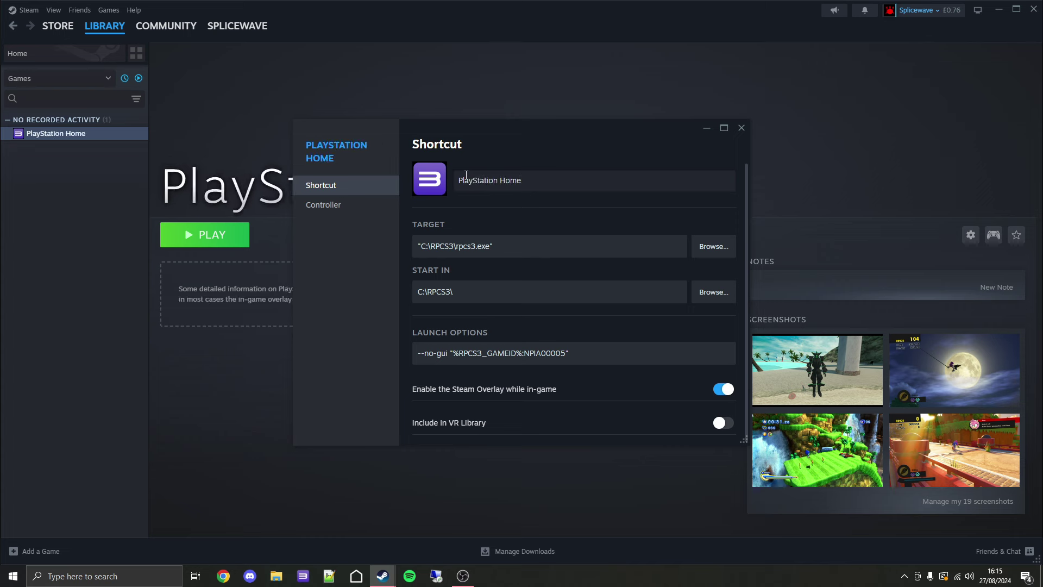
Set the shortcut icon to ICON0_RESIZED.PNG from dev_hdd0\GAME\NPIA00005 and view Controller settings
{"action": "left_click", "coordinate": [432, 175]}
{"action": "double_click", "coordinate": [425, 246]}
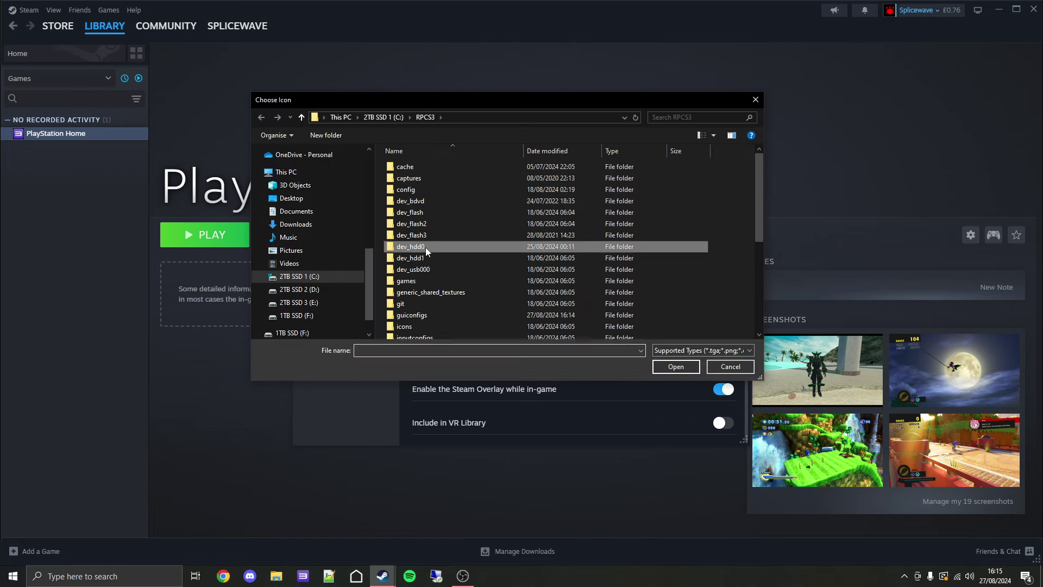
{"action": "double_click", "coordinate": [426, 213]}
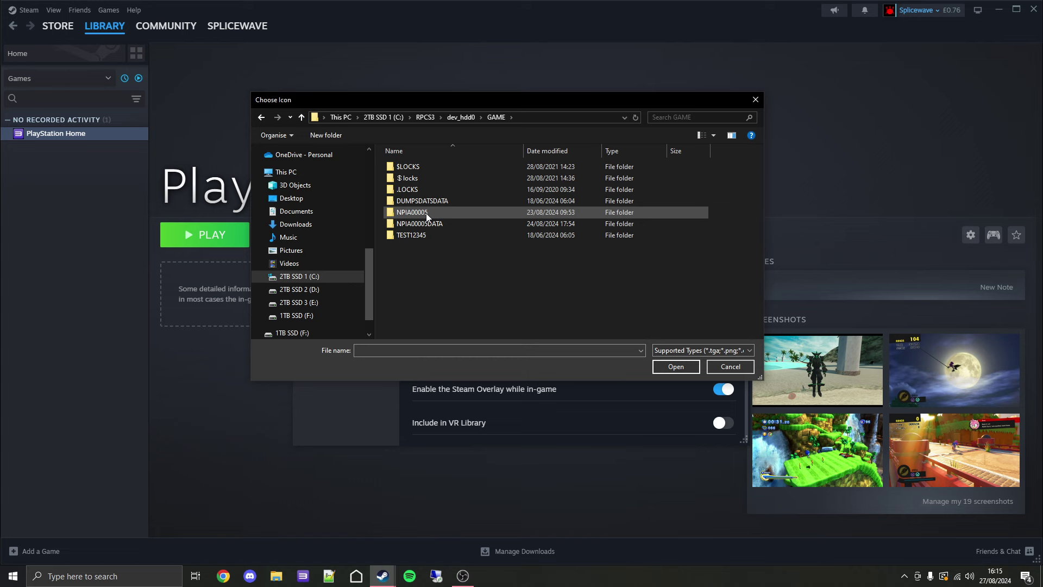
{"action": "double_click", "coordinate": [427, 214]}
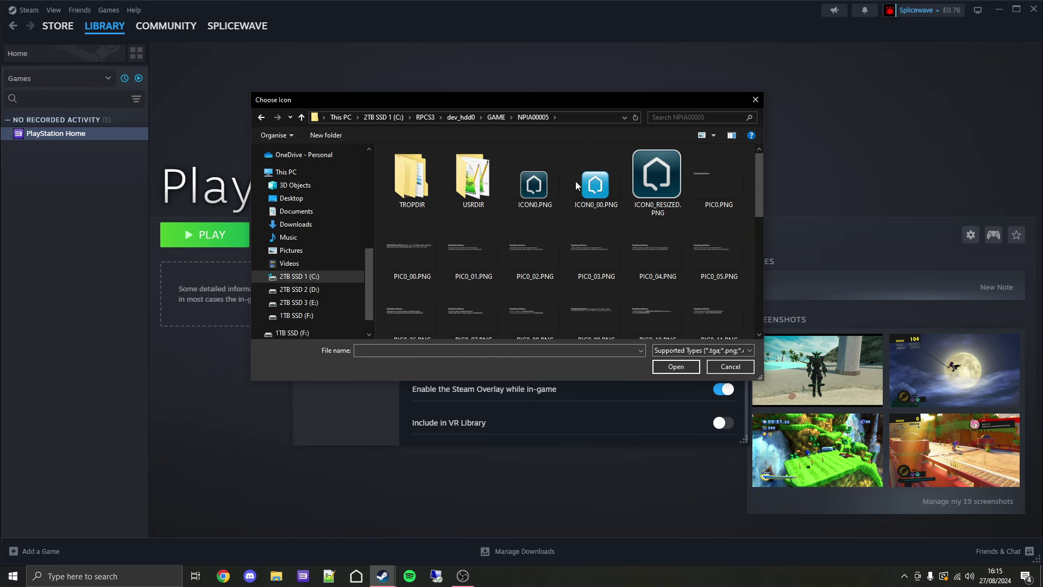
{"action": "double_click", "coordinate": [647, 178]}
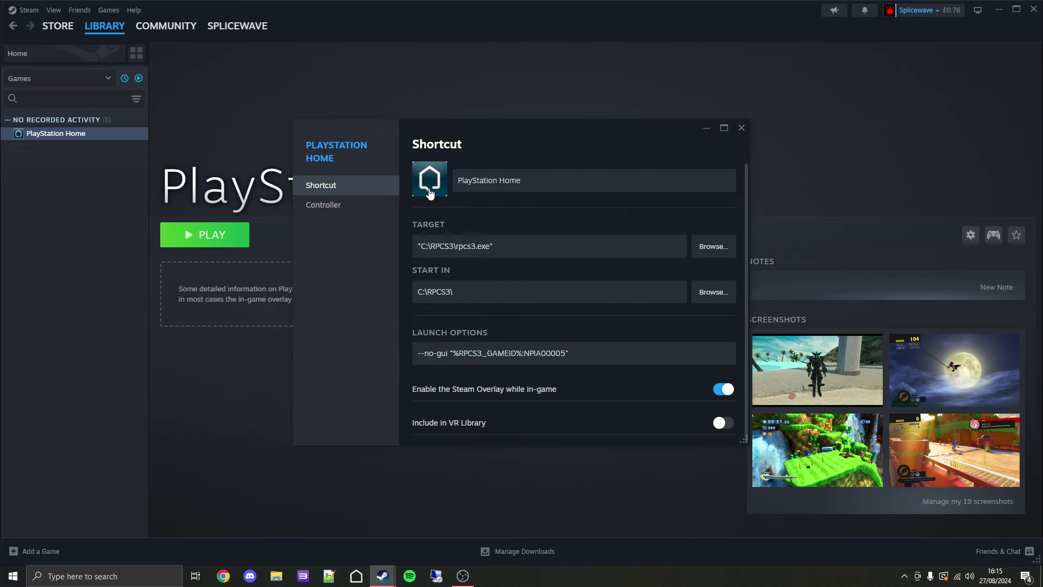
{"action": "left_click", "coordinate": [347, 207]}
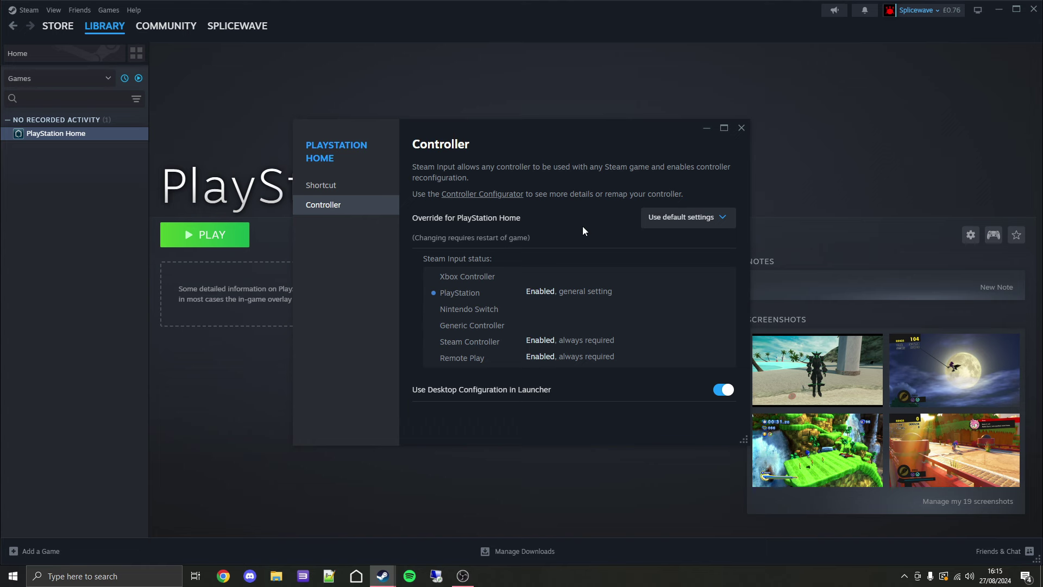
Set the PlayStation Home override to Disable Steam Input and close the properties window
{"action": "left_click", "coordinate": [666, 218]}
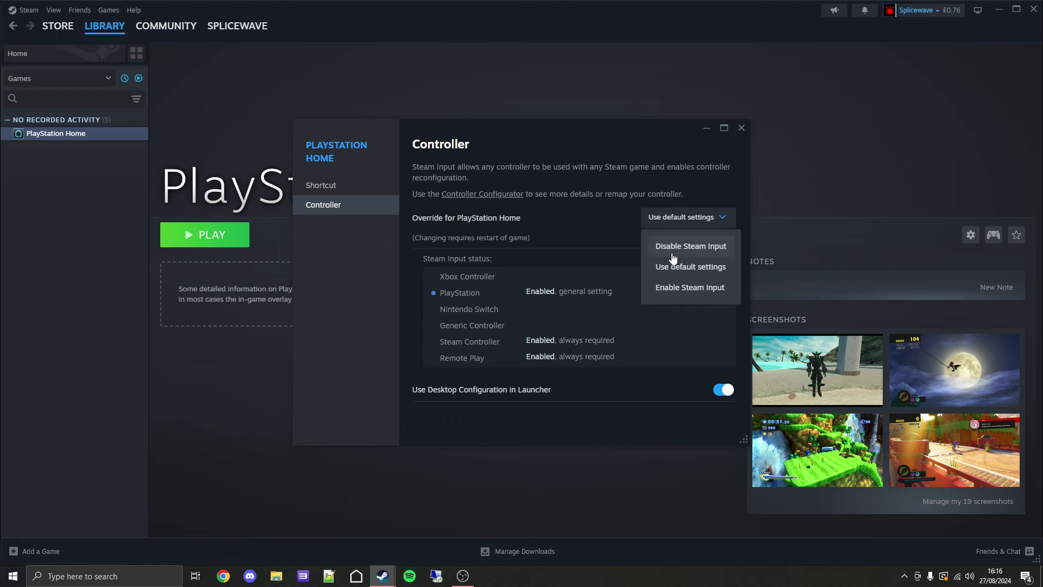
{"action": "left_click", "coordinate": [673, 248]}
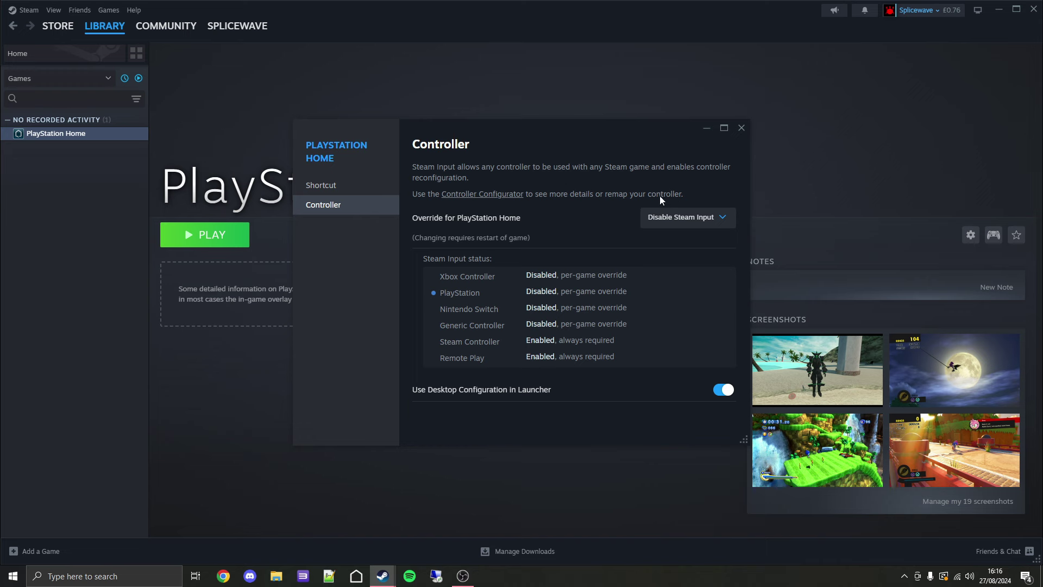
{"action": "left_click", "coordinate": [742, 129]}
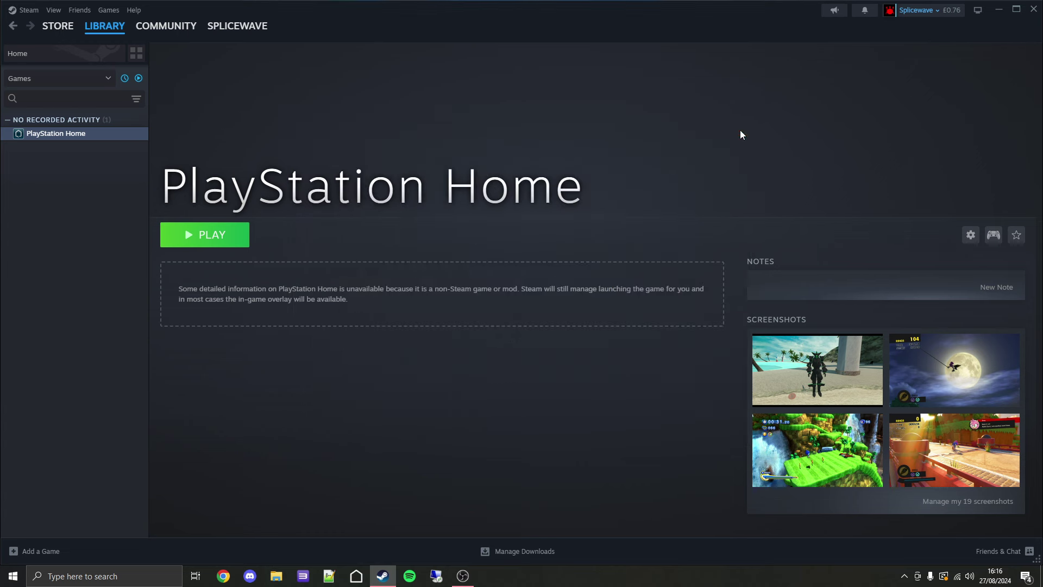
Launch PlayStation Home with the PLAY button on its Steam library page
{"action": "left_click", "coordinate": [210, 239]}
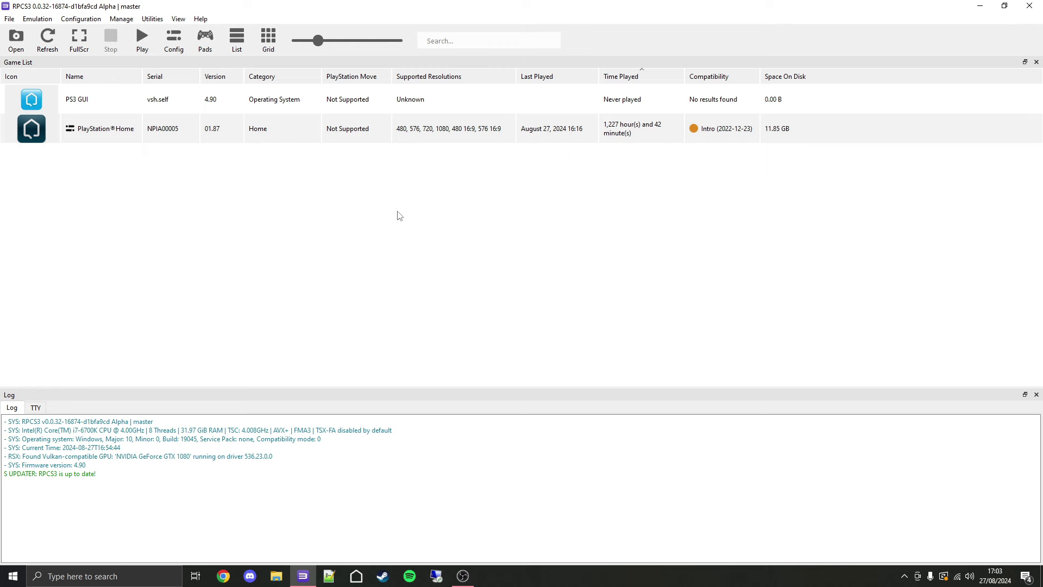
Hide the PlayStation Move and Supported Resolutions columns, and widen Last Played slightly
{"action": "right_click", "coordinate": [354, 81]}
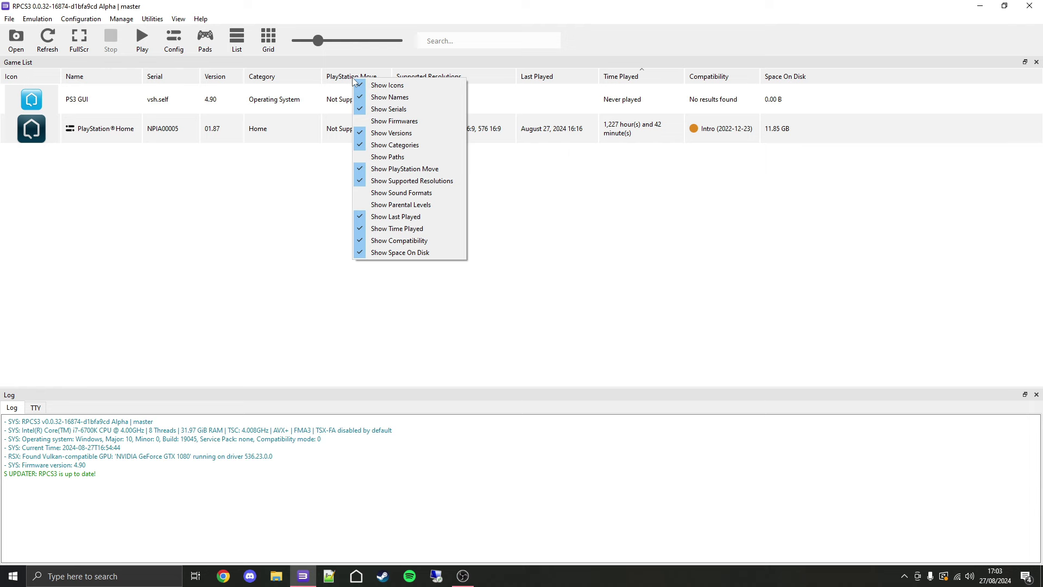
{"action": "left_click", "coordinate": [415, 169]}
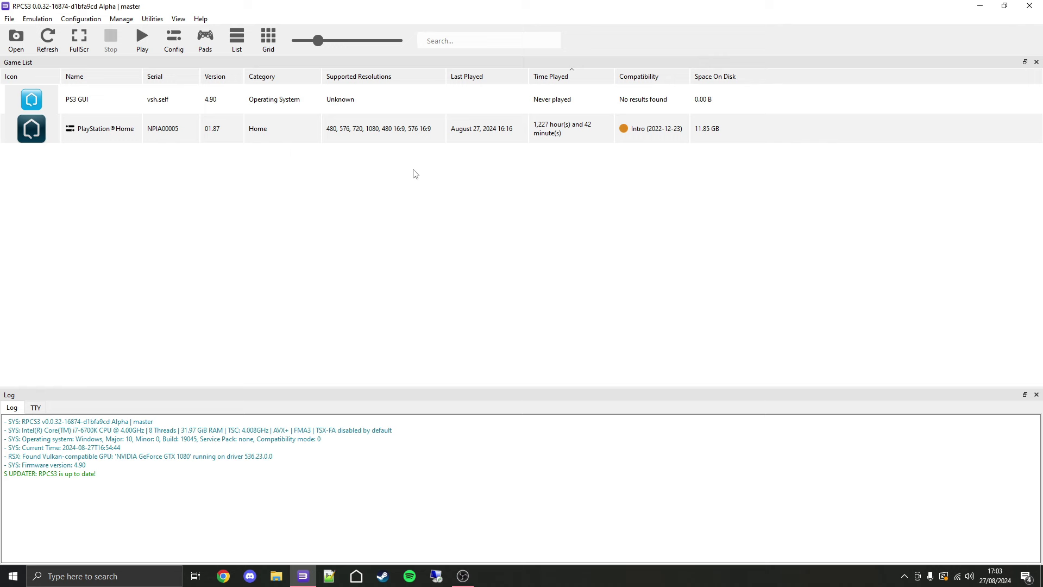
{"action": "right_click", "coordinate": [395, 78]}
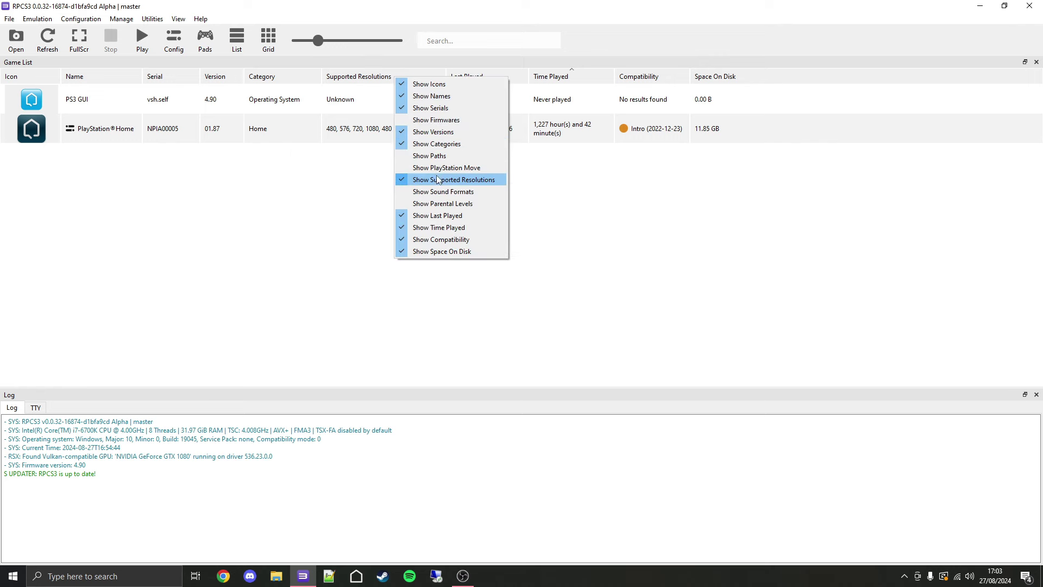
{"action": "left_click", "coordinate": [438, 180]}
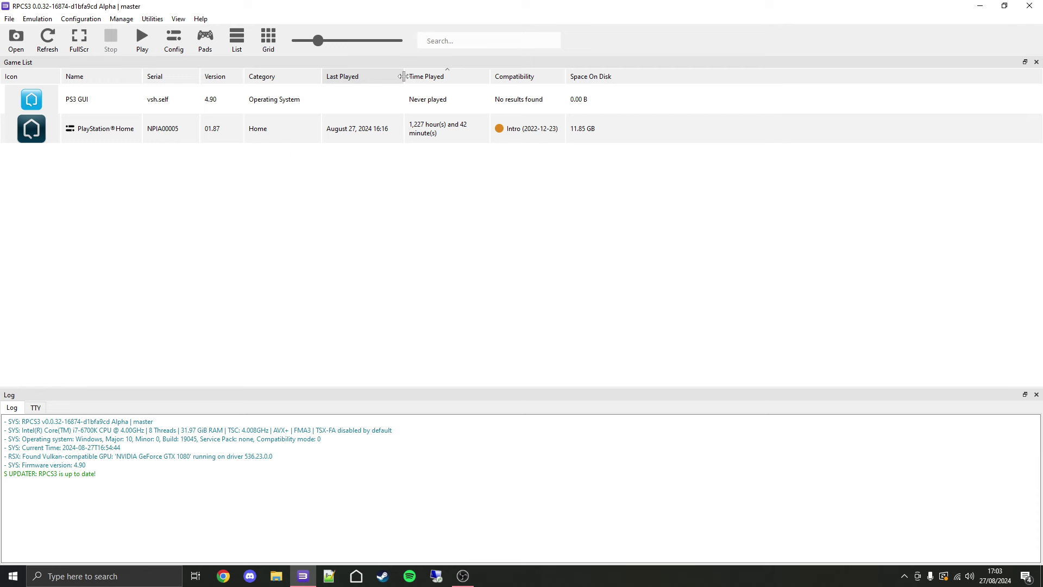
{"action": "mouse_move", "coordinate": [402, 76]}
{"action": "left_mouse_down"}
{"action": "mouse_move", "coordinate": [440, 81]}
{"action": "mouse_move", "coordinate": [408, 82]}
{"action": "left_mouse_up"}
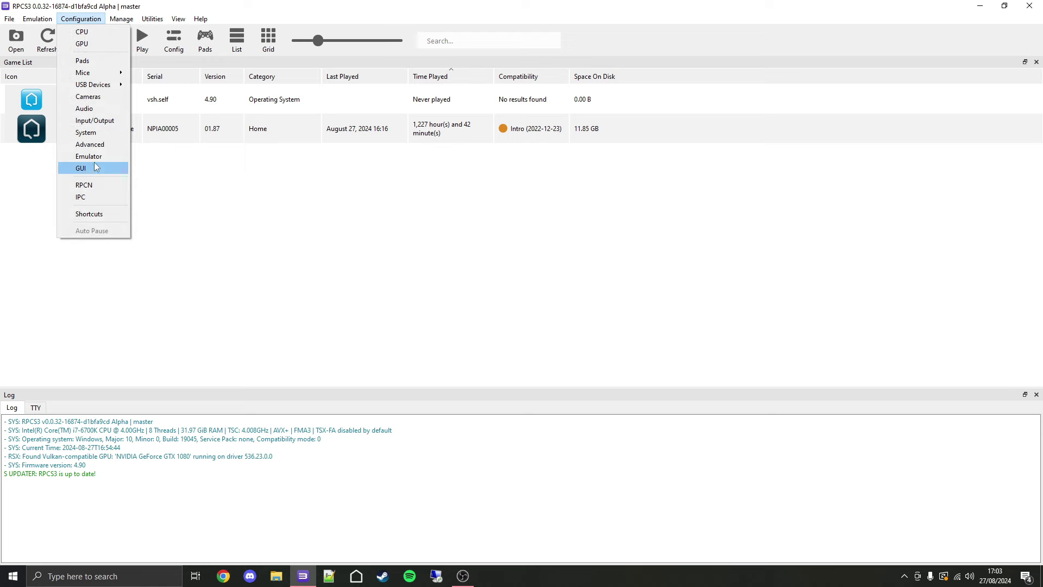
Apply the Skyline (Nightfall) UI stylesheet in RPCS3's GUI settings
{"action": "left_click", "coordinate": [93, 168]}
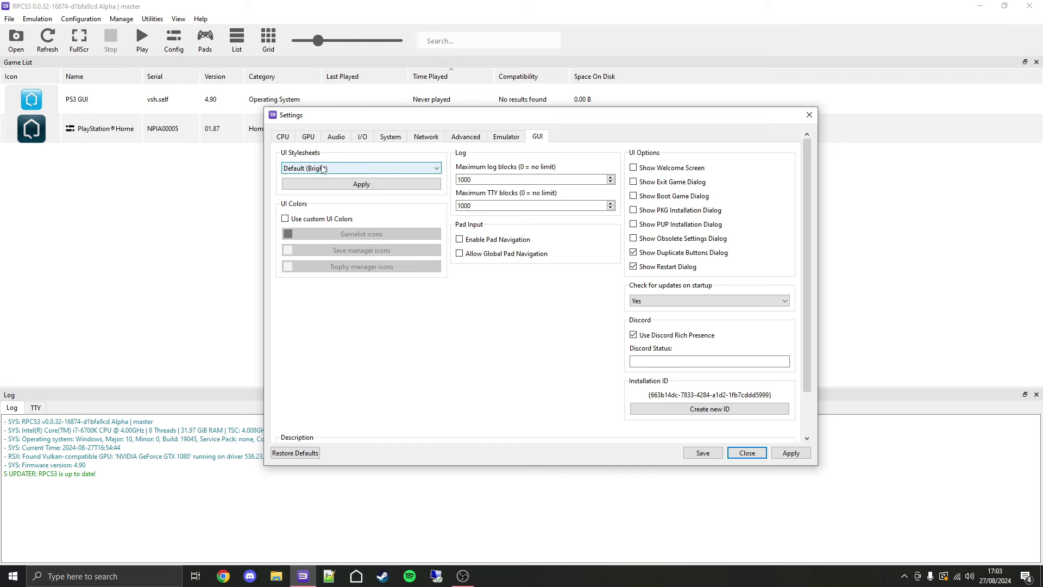
{"action": "left_click", "coordinate": [323, 169]}
{"action": "scroll", "coordinate": [327, 217], "scroll_direction": "down", "scroll_amount": 2}
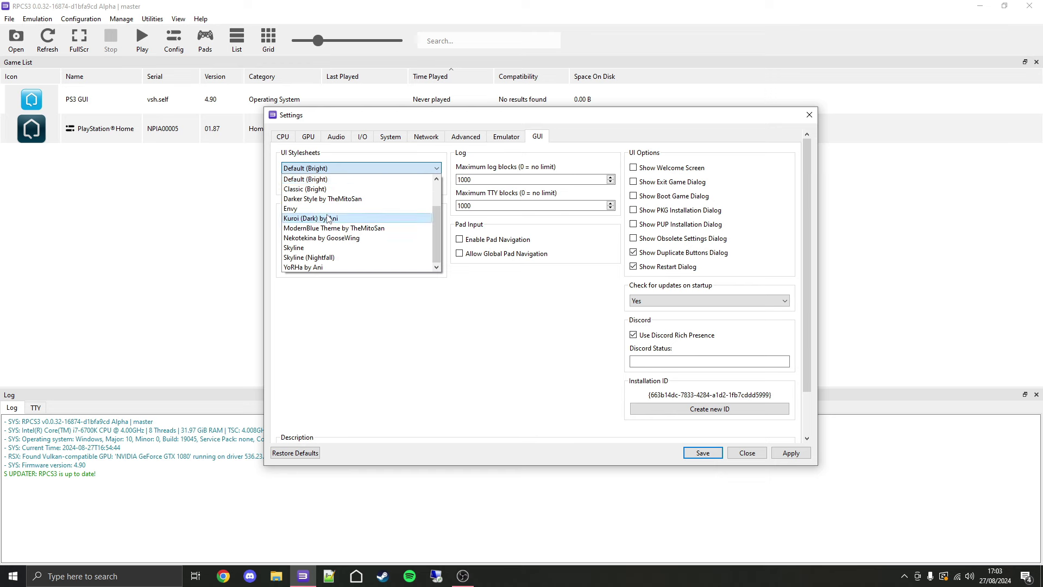
{"action": "left_click", "coordinate": [316, 258]}
{"action": "left_click", "coordinate": [352, 184]}
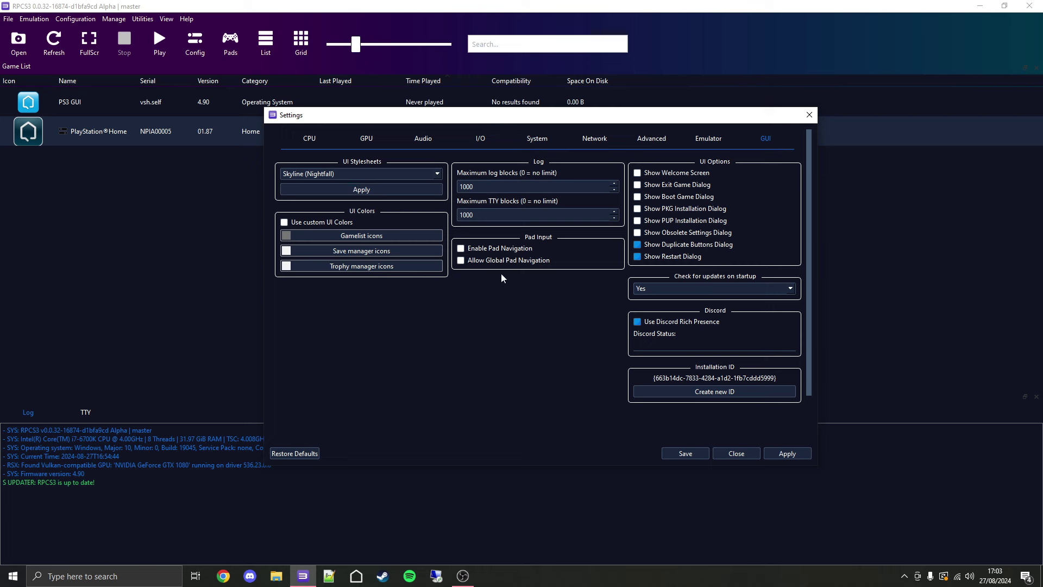
Set RPCS3's startup update check to Automatic, then apply and save the settings
{"action": "left_click", "coordinate": [675, 288]}
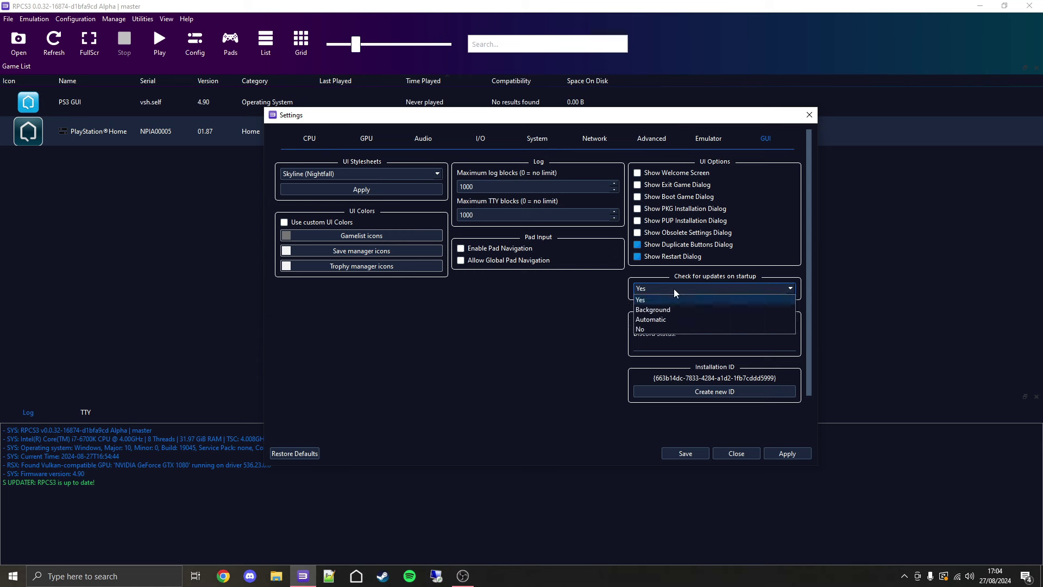
{"action": "left_click", "coordinate": [666, 320]}
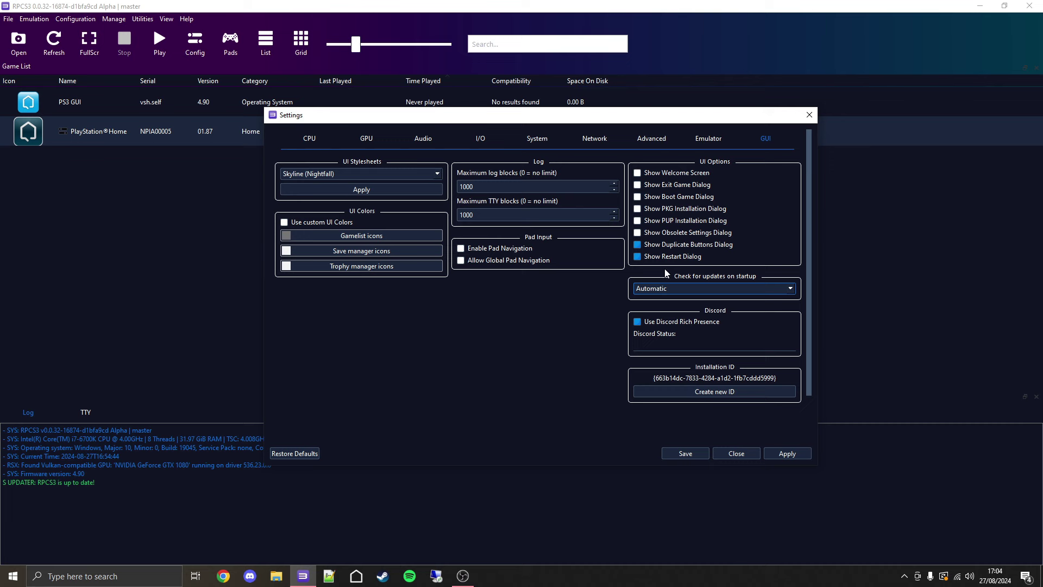
{"action": "left_click", "coordinate": [793, 455]}
{"action": "left_click", "coordinate": [682, 453]}
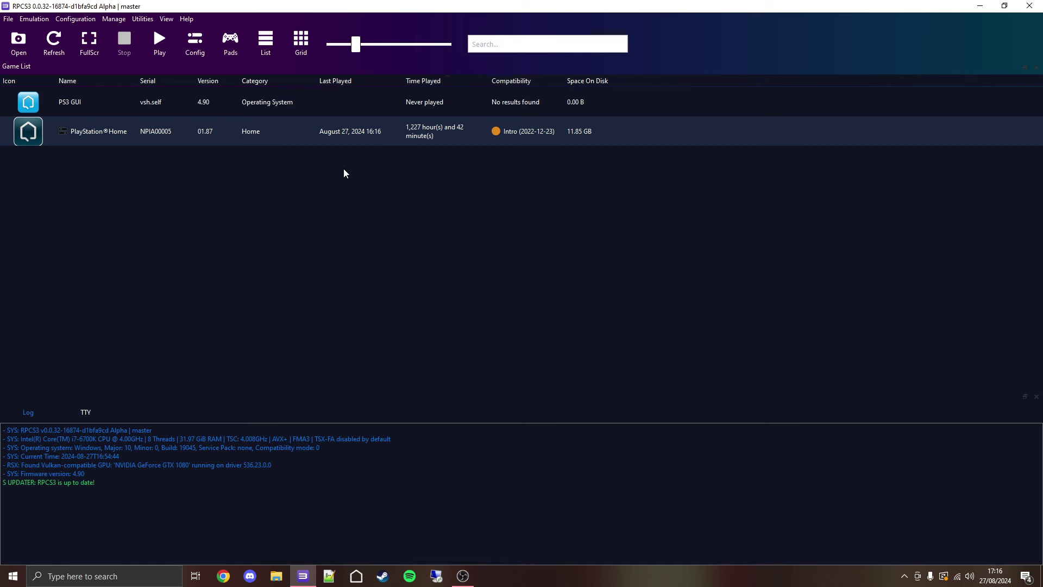
Open PlayStation Home's custom configuration on the Network tab
{"action": "right_click", "coordinate": [292, 142]}
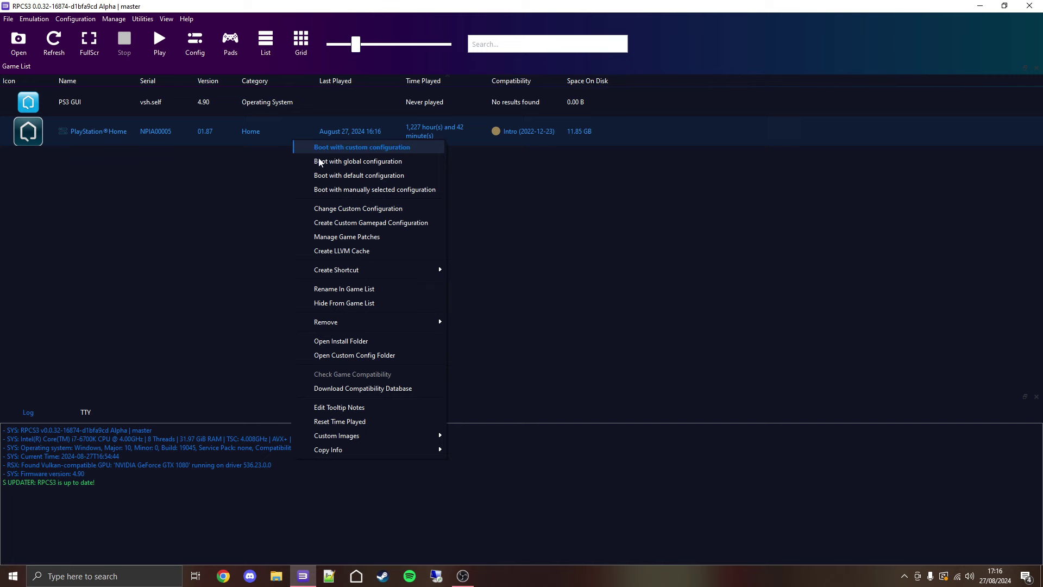
{"action": "left_click", "coordinate": [368, 210]}
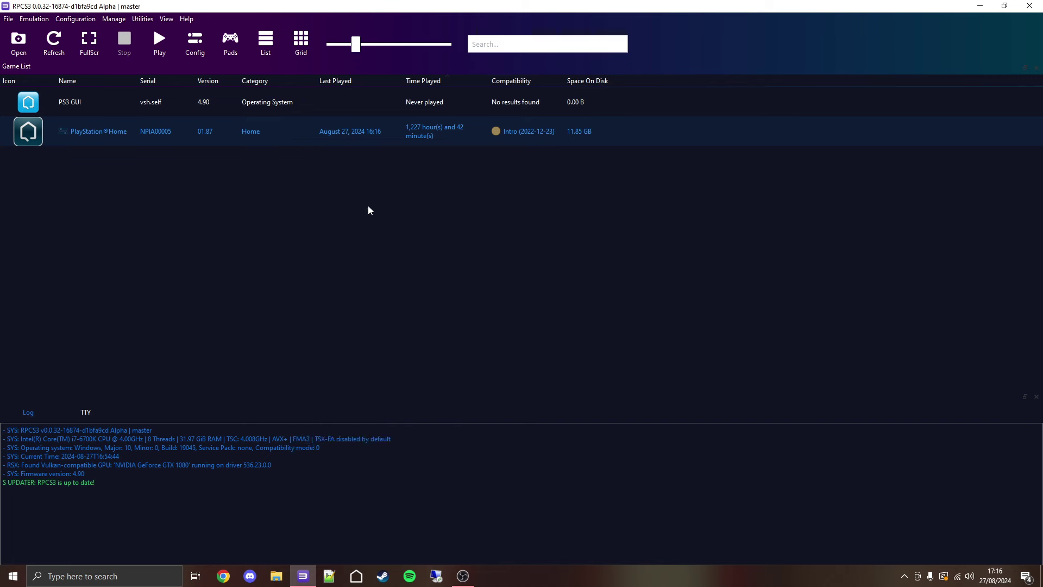
{"action": "left_click", "coordinate": [617, 140]}
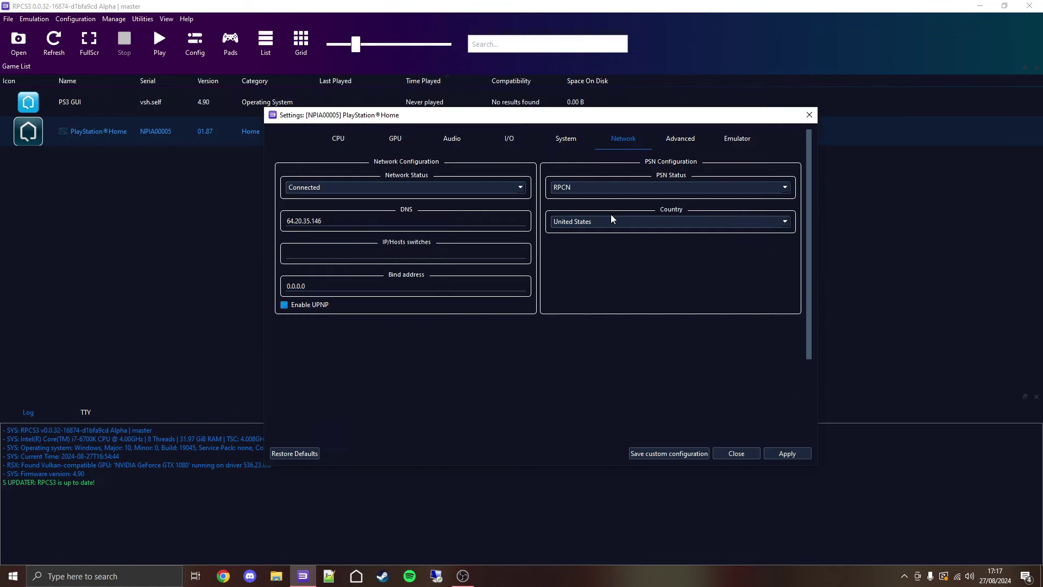
Change PlayStation Home's PSN country from United States to United Kingdom and save the configuration
{"action": "left_click", "coordinate": [628, 227]}
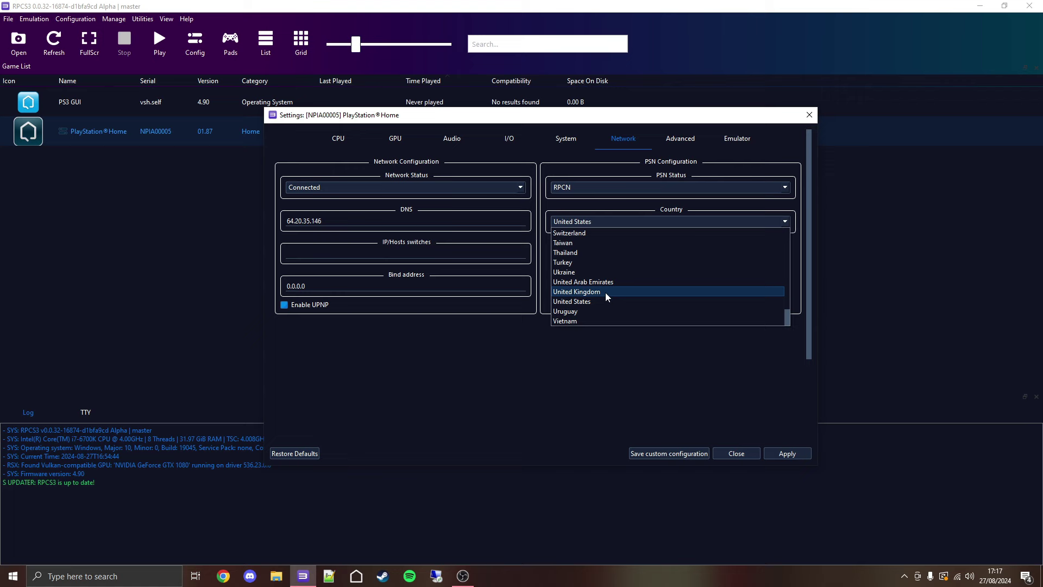
{"action": "left_click", "coordinate": [605, 292]}
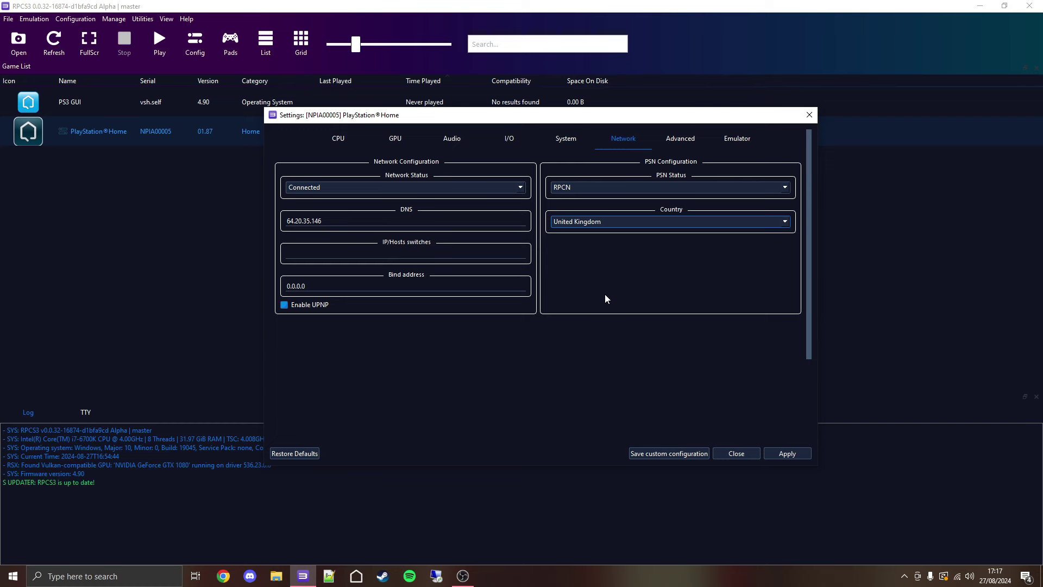
{"action": "left_click", "coordinate": [659, 452]}
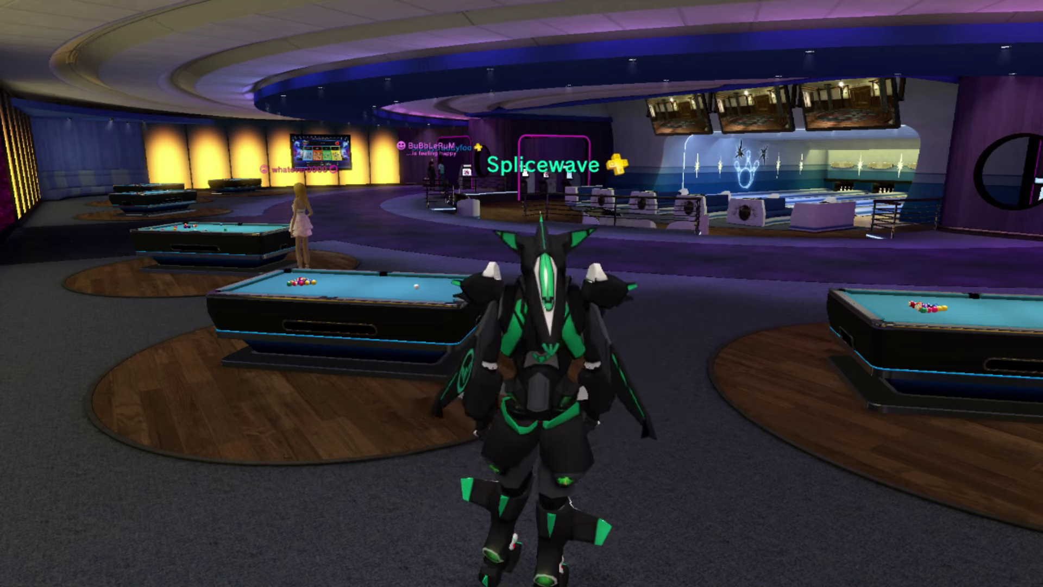
Run 'adminchatrange 1' in the DEV DEBUG console from the Safe Screen
{"action": "key", "text": "Escape"}
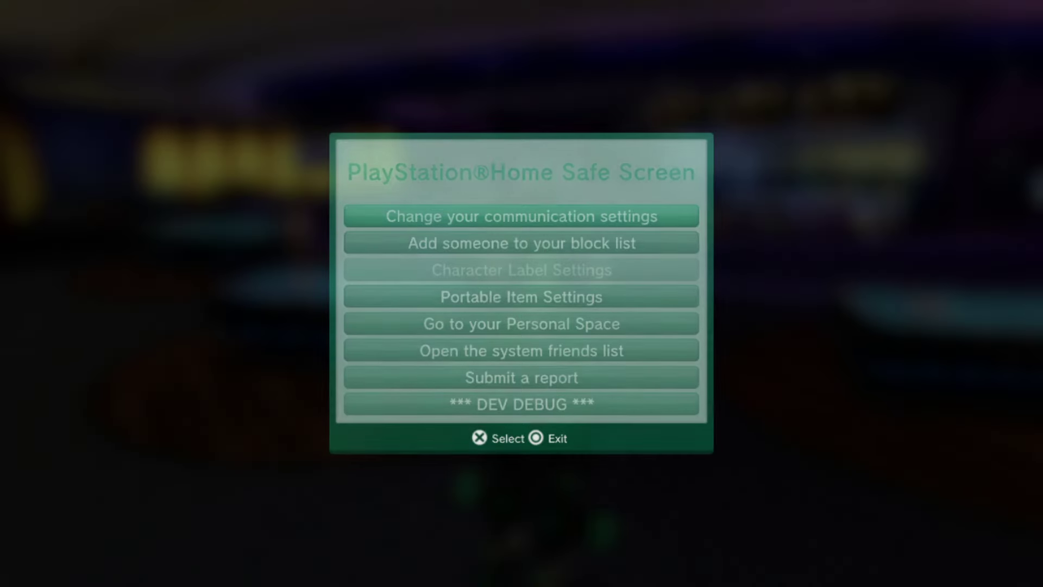
{"action": "key", "text": "Down"}
{"action": "key", "text": "Down"}
{"action": "key", "text": "Down"}
{"action": "key", "text": "Down"}
{"action": "key", "text": "Down"}
{"action": "key", "text": "Return"}
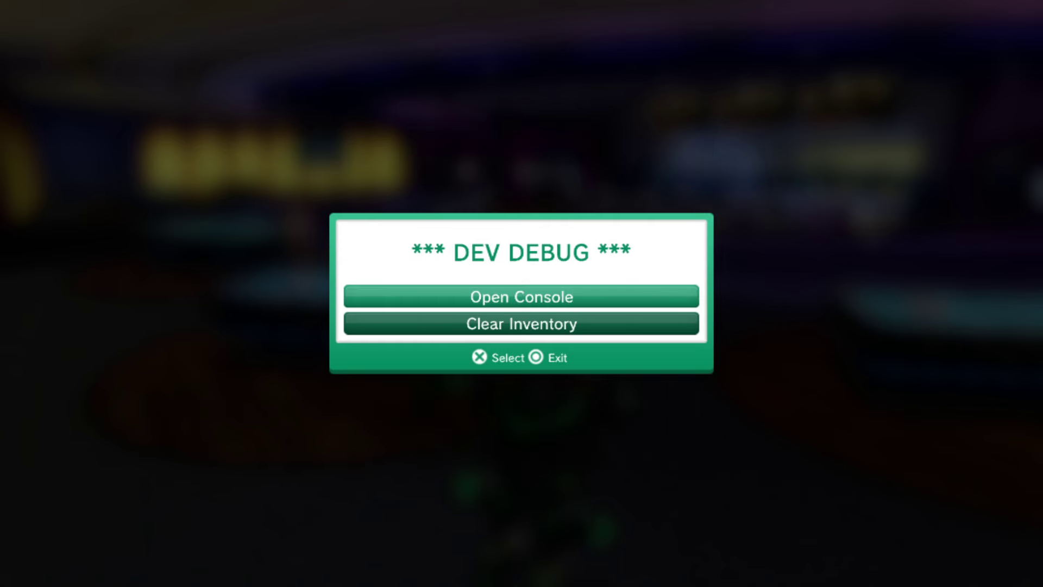
{"action": "key", "text": "Return"}
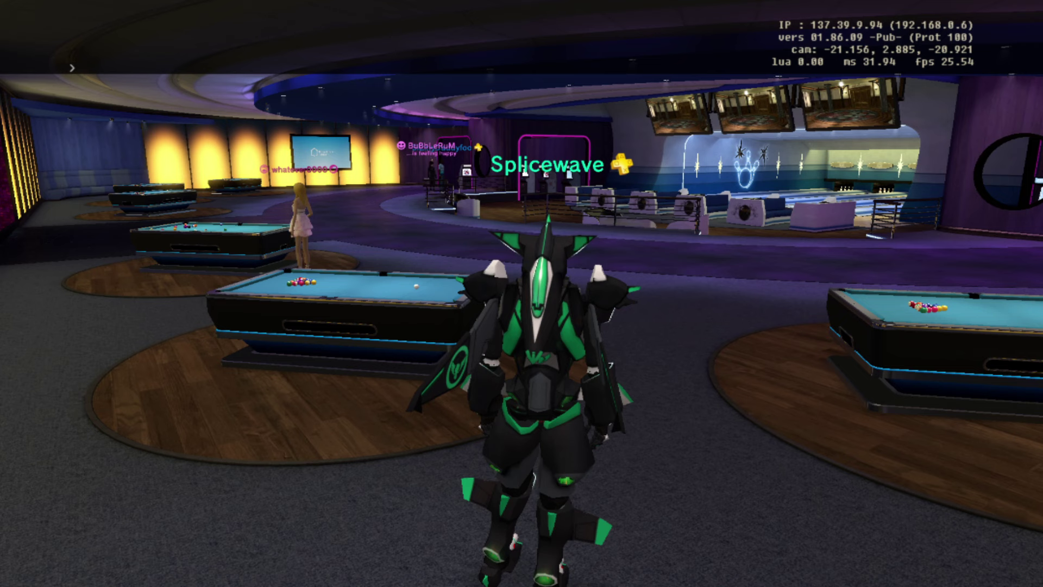
{"action": "type", "text": "adminc"}
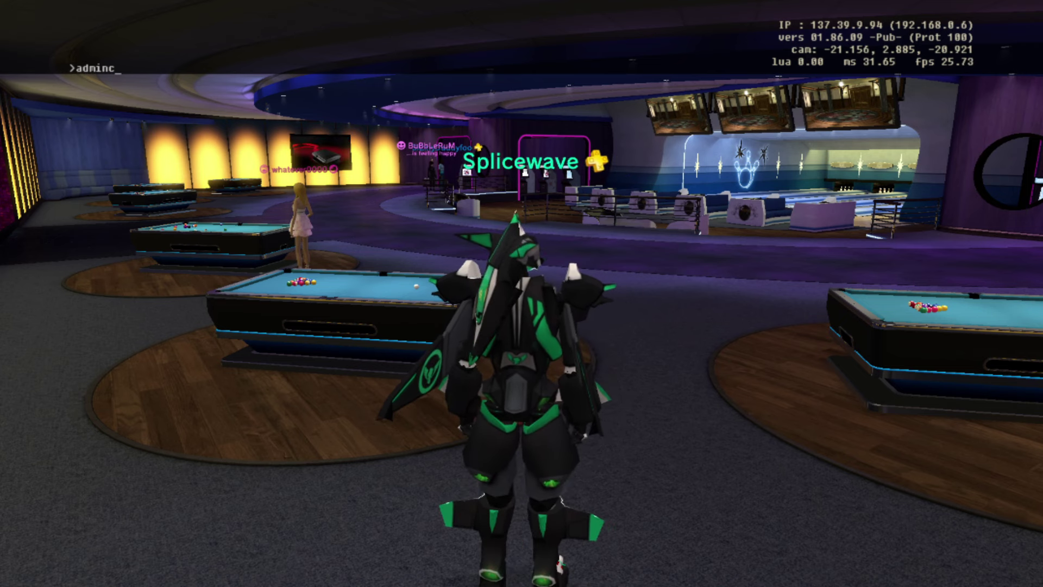
{"action": "type", "text": "hatrange 1"}
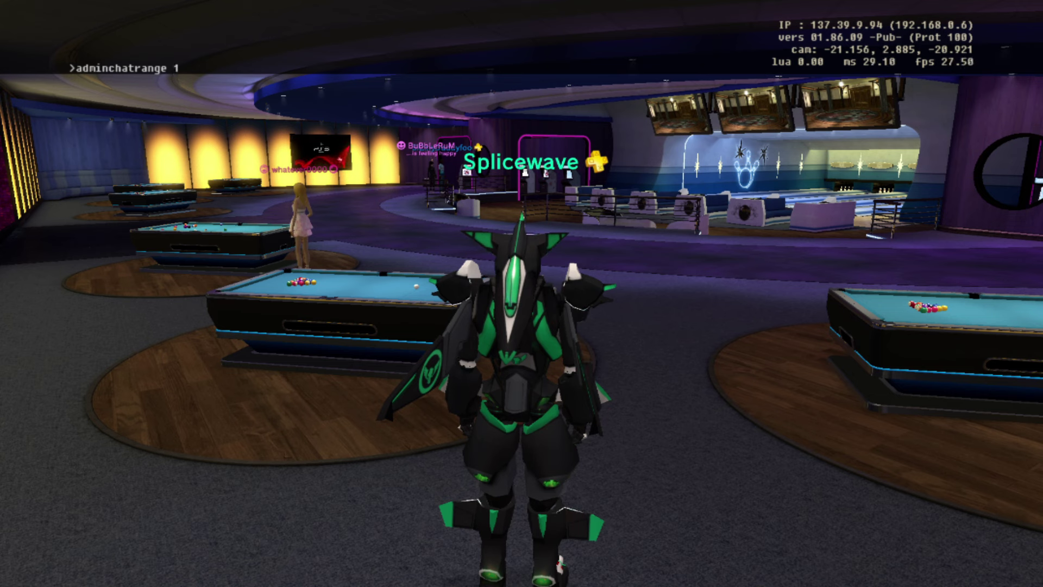
{"action": "key", "text": "Return"}
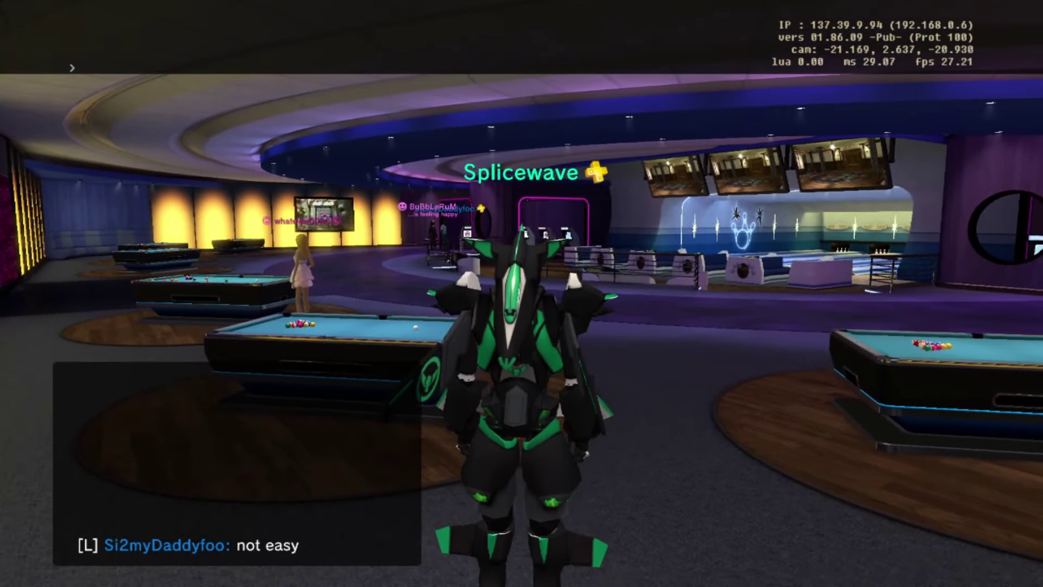
Recall and rerun 'adminchatrange 1' in the debug console
{"action": "key", "text": "Up"}
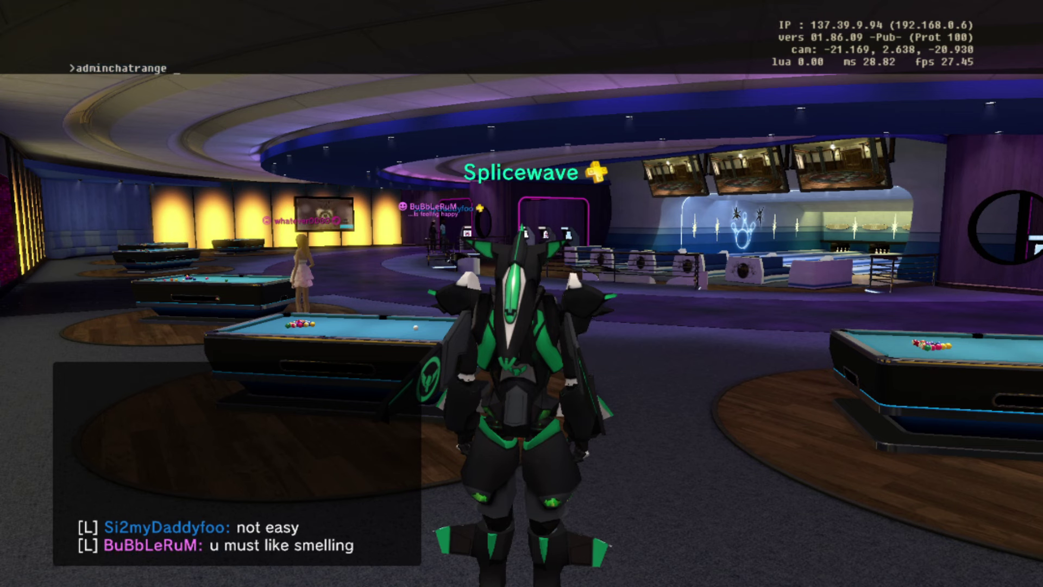
{"action": "key", "text": "Return"}
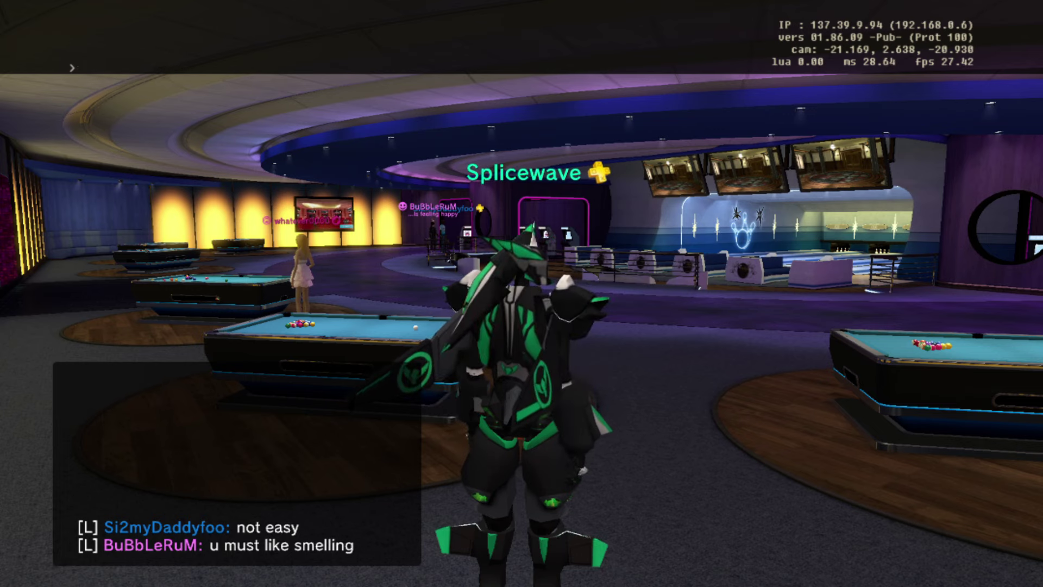